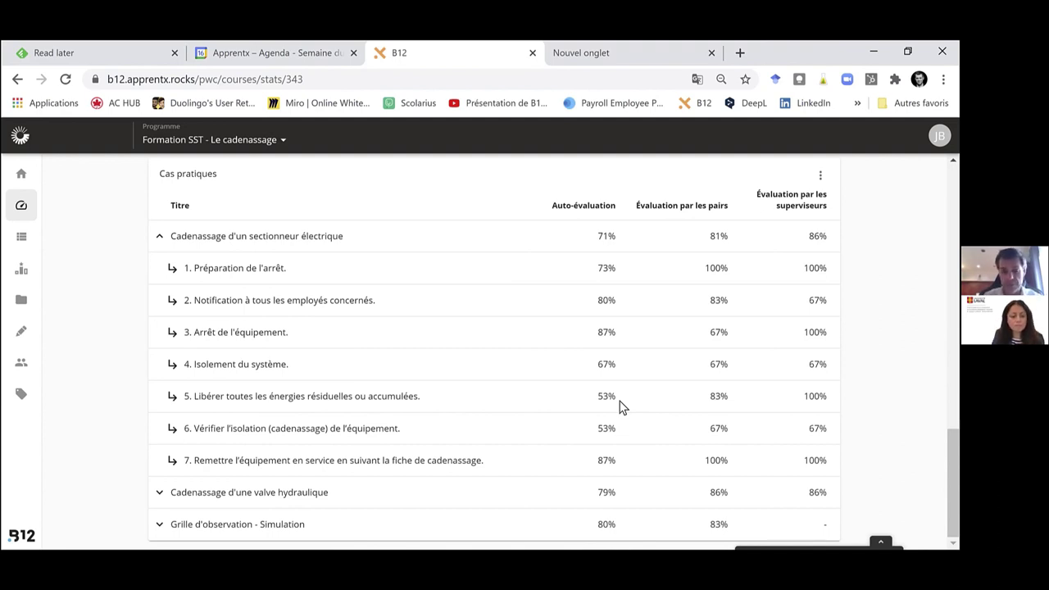
Open the Gestion de l'inventaire programme in the Studio and look over its modules
{"action": "left_click", "coordinate": [22, 334]}
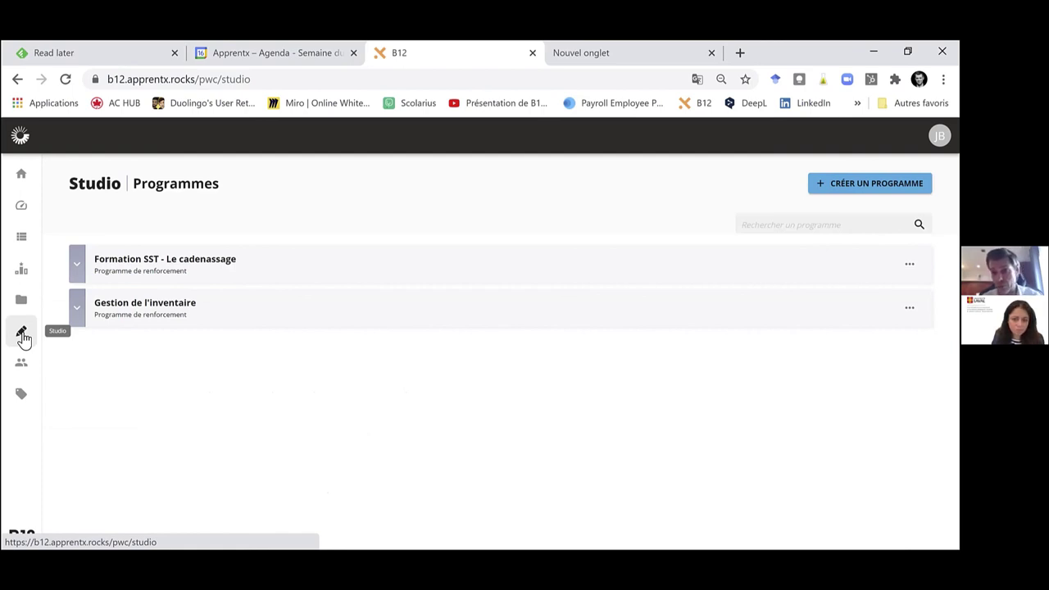
{"action": "left_click", "coordinate": [171, 311]}
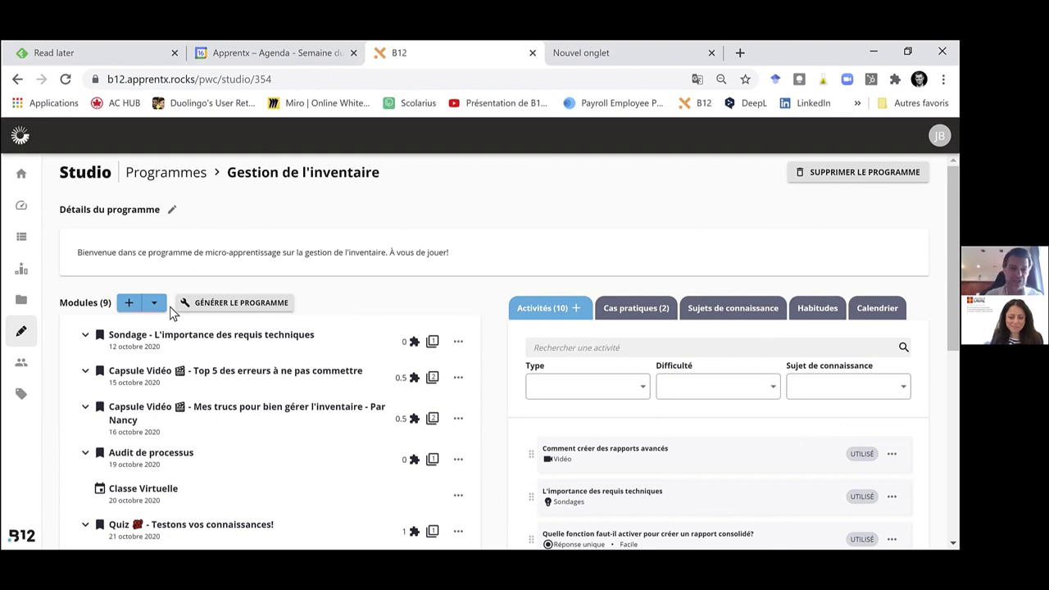
{"action": "scroll", "coordinate": [399, 303], "scroll_direction": "down", "scroll_amount": 1}
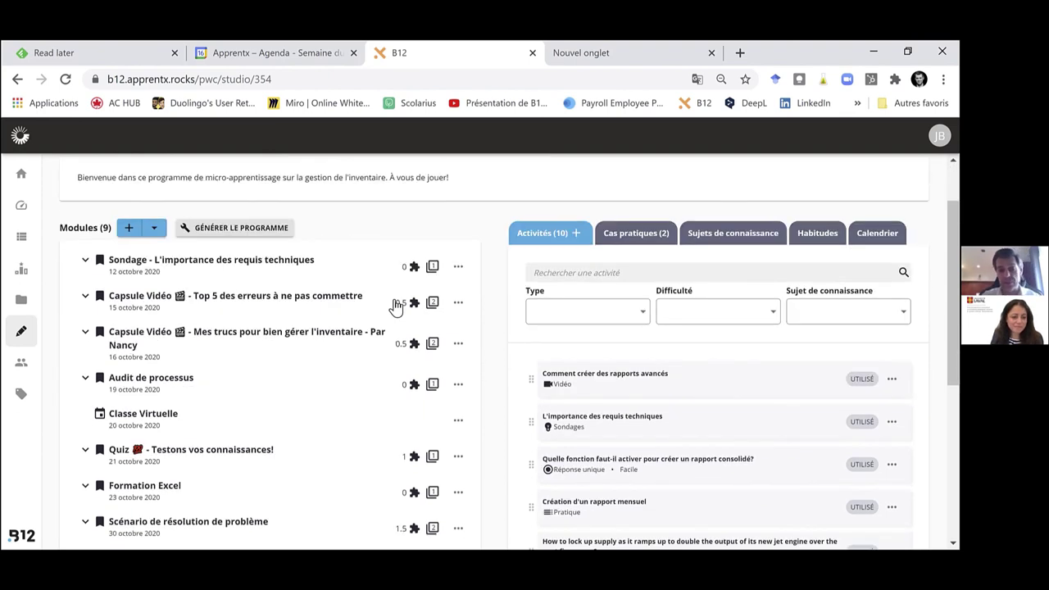
{"action": "scroll", "coordinate": [396, 305], "scroll_direction": "up", "scroll_amount": 1}
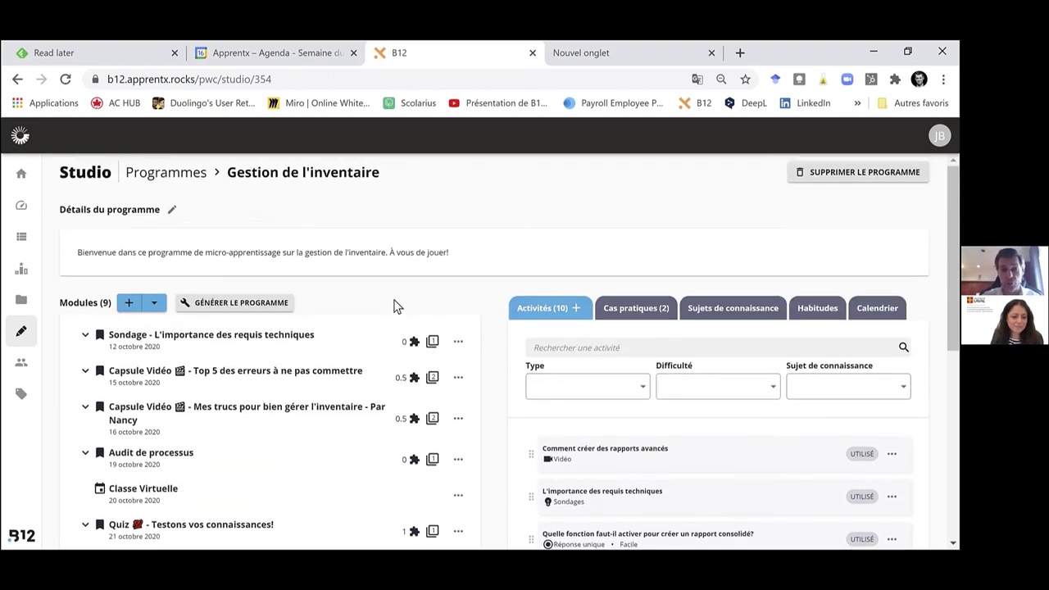
Examine the programme's configuration settings and its dashboard widget options in the programme details
{"action": "left_click", "coordinate": [179, 210]}
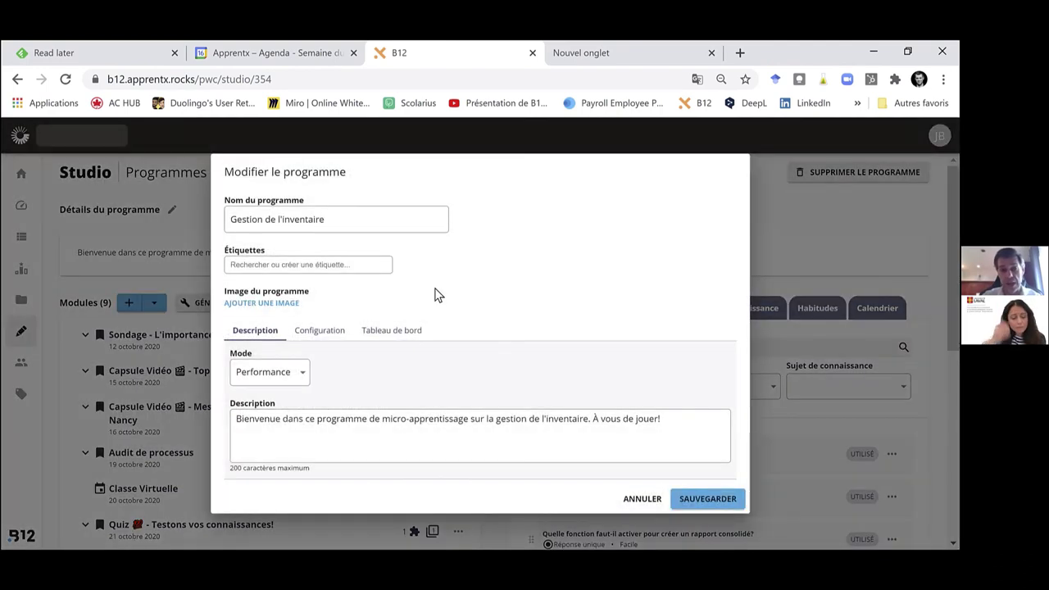
{"action": "left_click", "coordinate": [327, 332]}
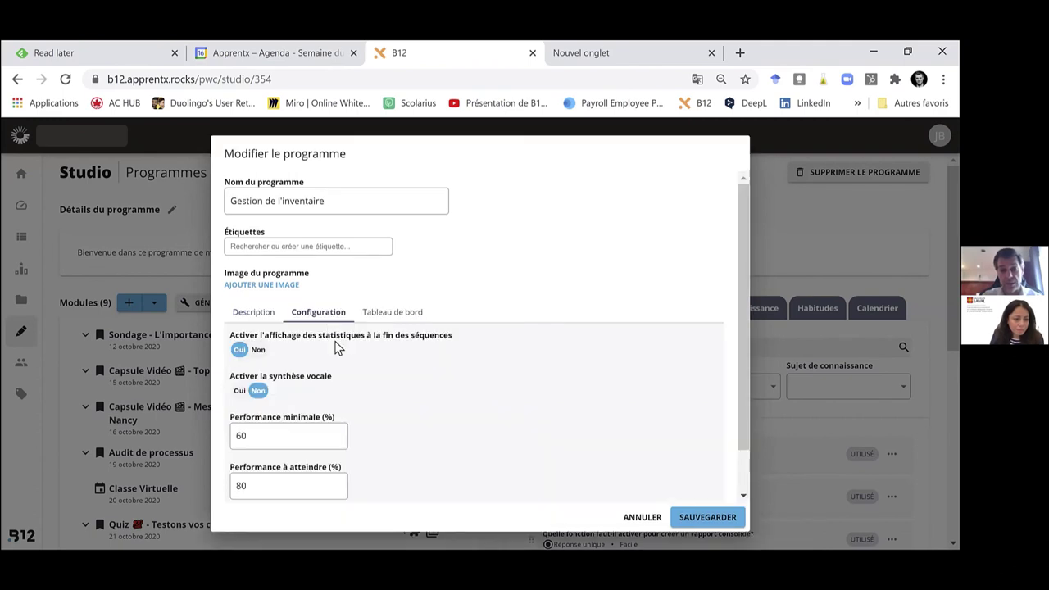
{"action": "scroll", "coordinate": [356, 381], "scroll_direction": "down", "scroll_amount": 1}
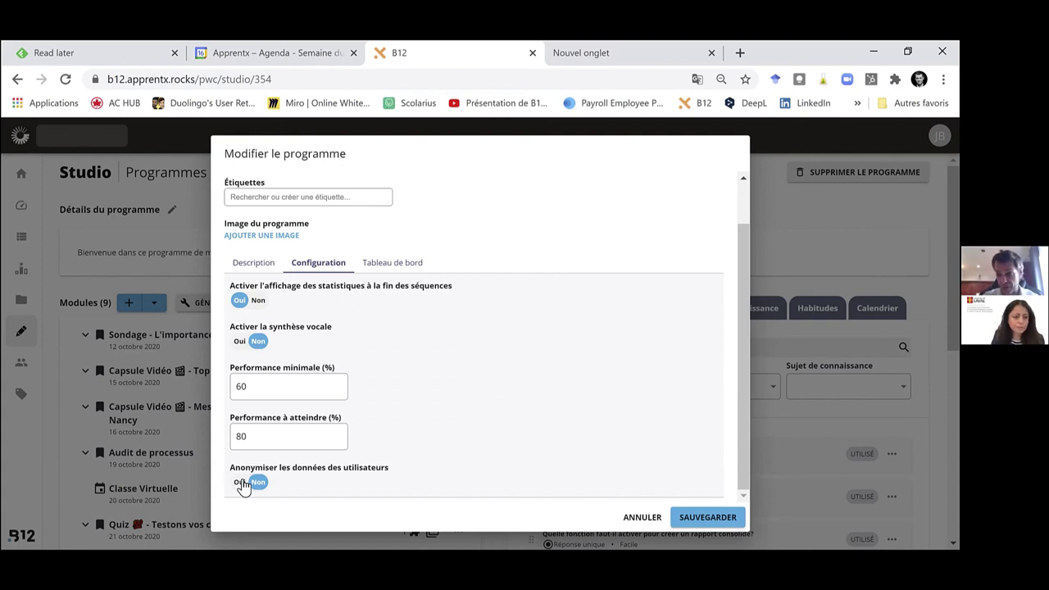
{"action": "left_click", "coordinate": [410, 271]}
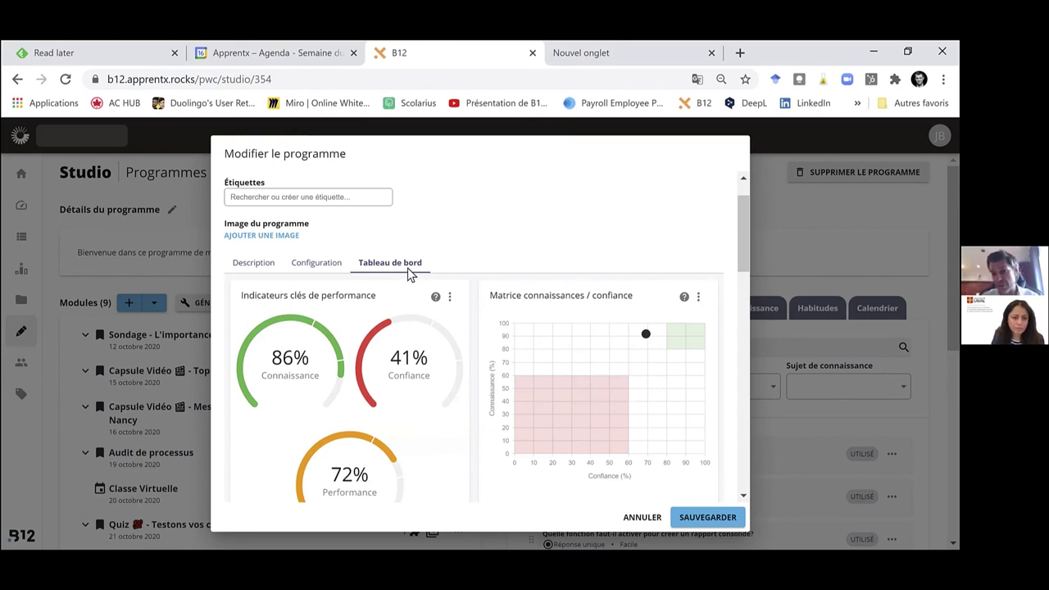
{"action": "scroll", "coordinate": [376, 421], "scroll_direction": "down", "scroll_amount": 3}
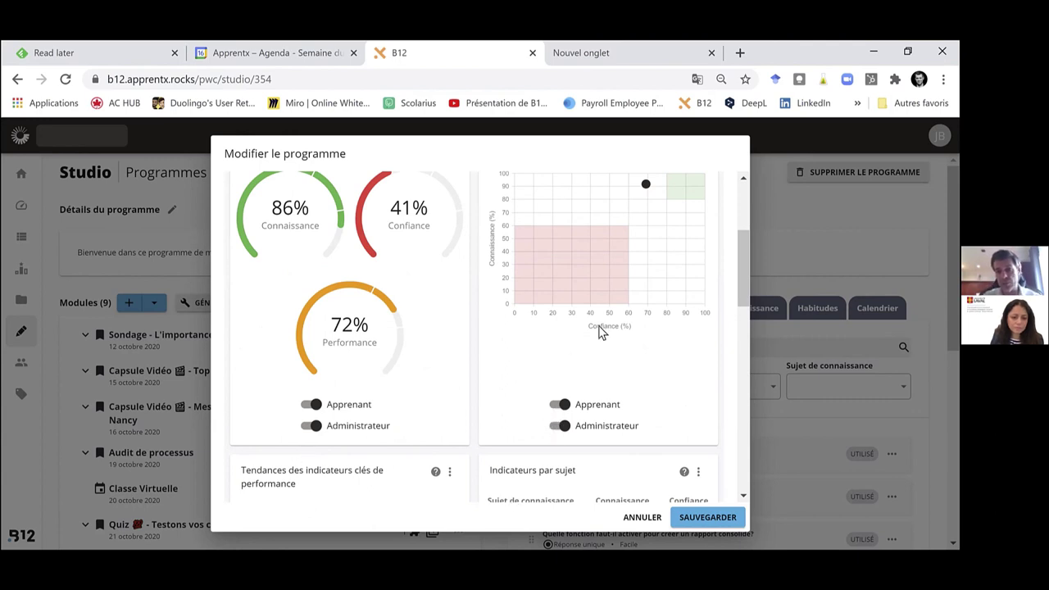
Try hiding the Matrice connaissances / confiance widget from learners, review the remaining dashboard widgets, and discard the programme changes
{"action": "left_click", "coordinate": [556, 409]}
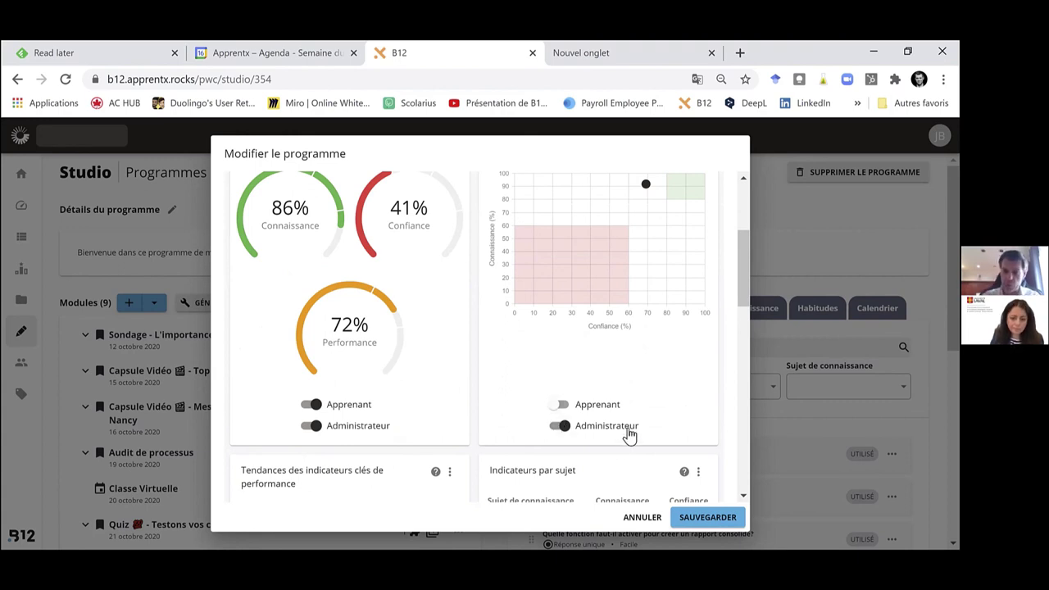
{"action": "scroll", "coordinate": [613, 325], "scroll_direction": "down", "scroll_amount": 4}
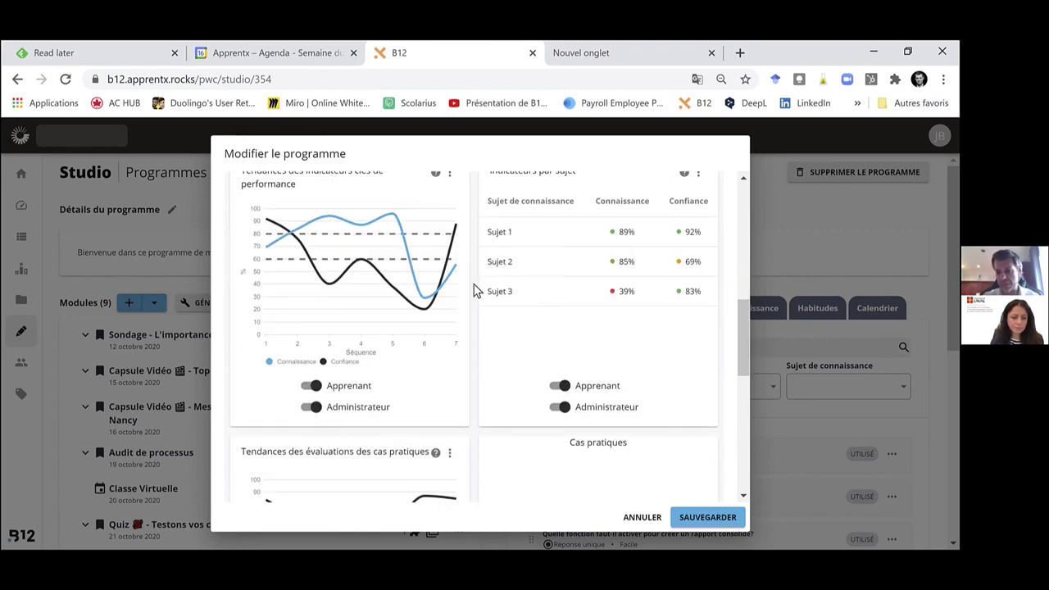
{"action": "scroll", "coordinate": [475, 291], "scroll_direction": "down", "scroll_amount": 2}
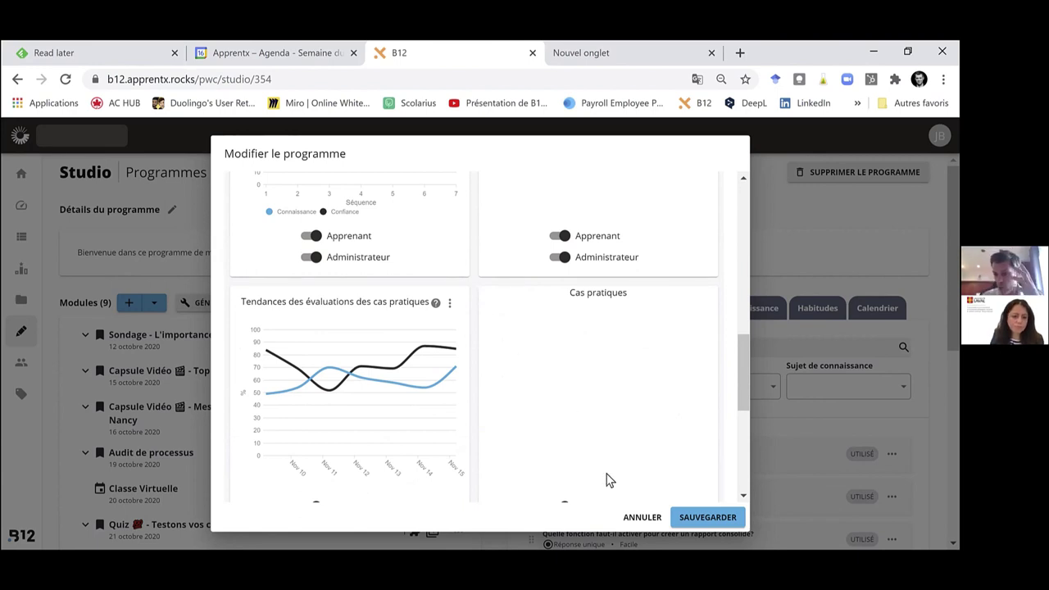
{"action": "left_click", "coordinate": [625, 514]}
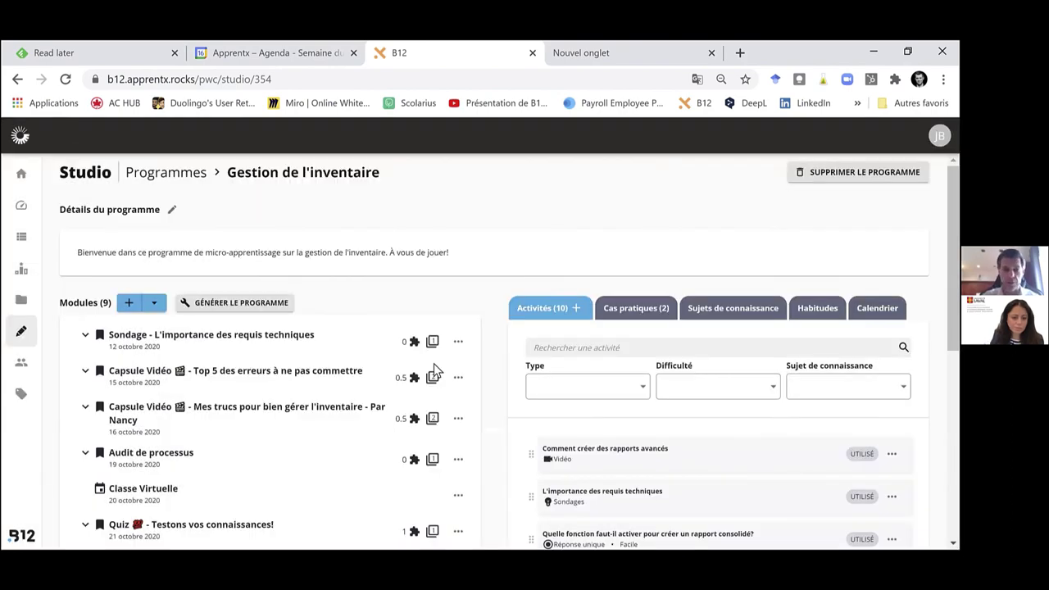
Start a new activity in the programme and set its type to Question ouverte
{"action": "scroll", "coordinate": [434, 311], "scroll_direction": "down", "scroll_amount": 1}
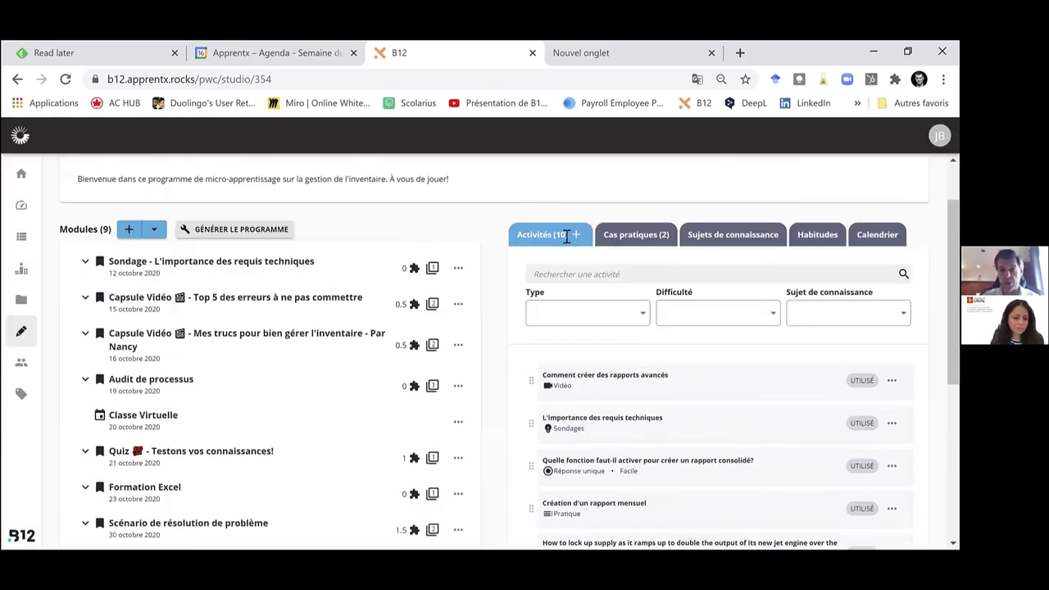
{"action": "left_click", "coordinate": [576, 236]}
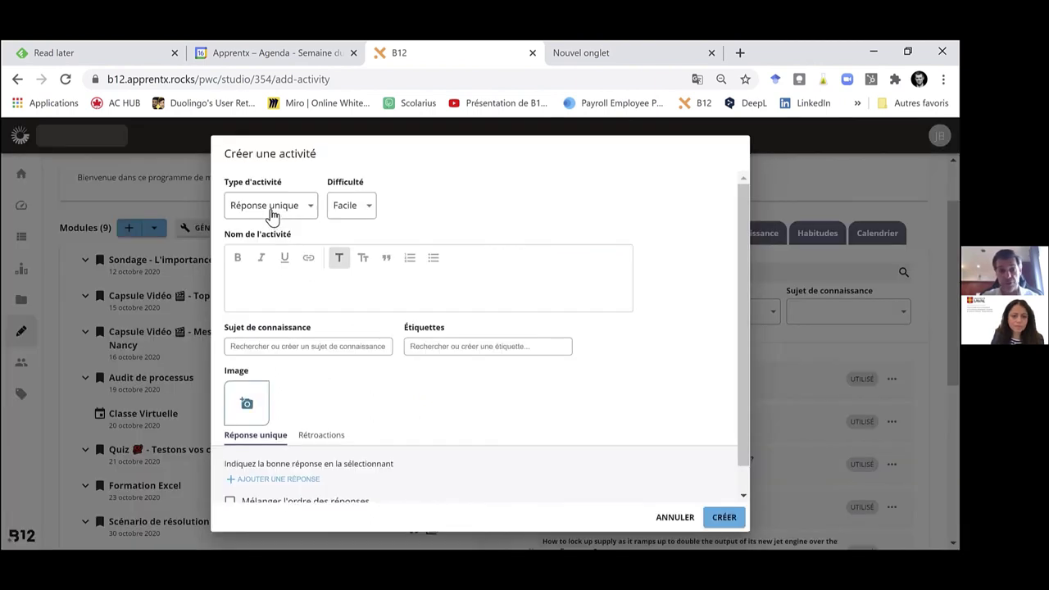
{"action": "left_click", "coordinate": [272, 212]}
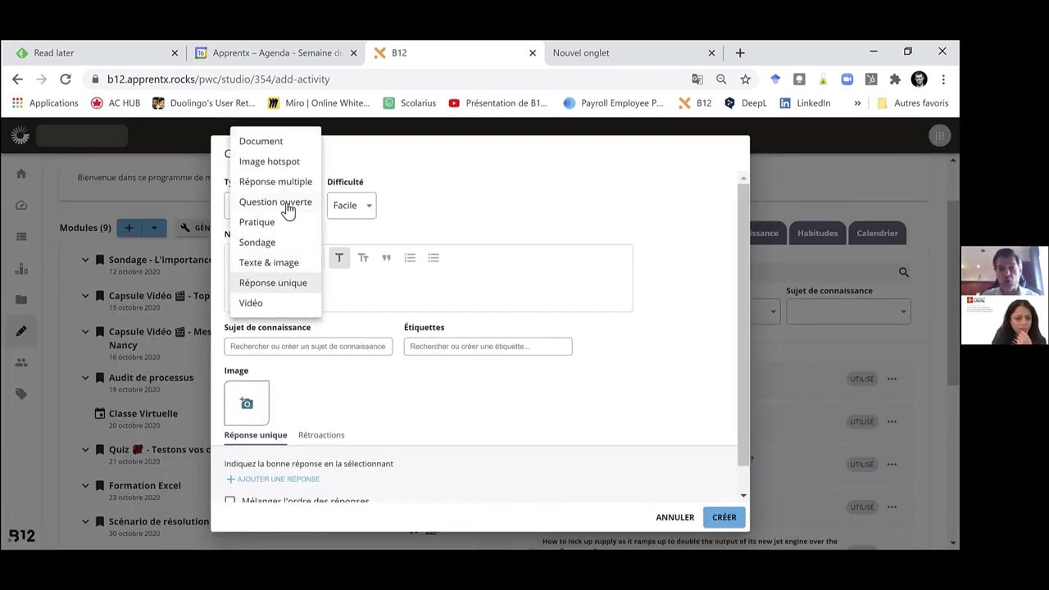
{"action": "left_click", "coordinate": [284, 204]}
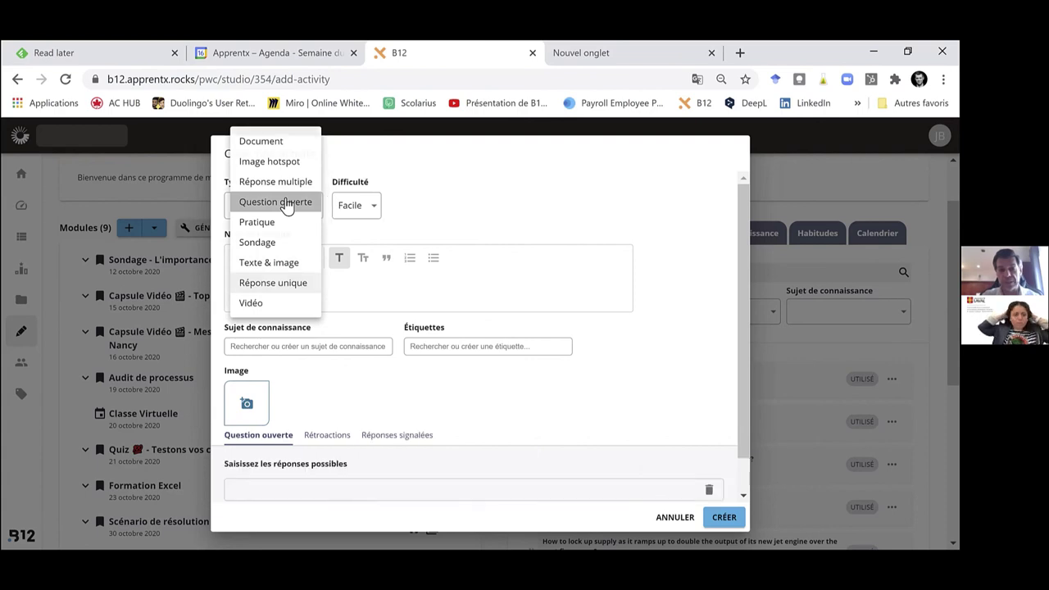
{"action": "scroll", "coordinate": [492, 335], "scroll_direction": "down", "scroll_amount": 2}
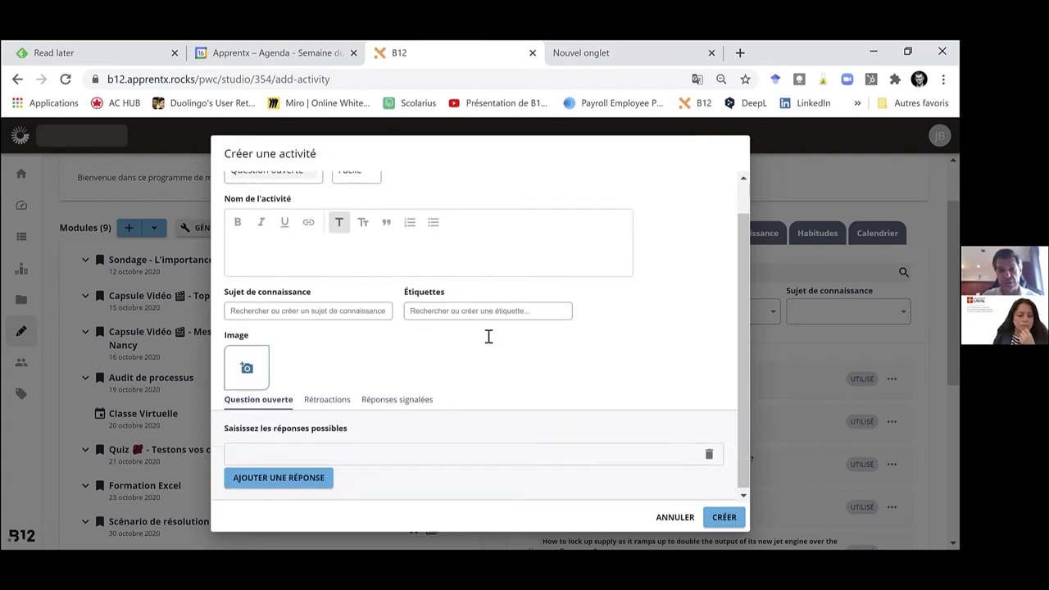
{"action": "scroll", "coordinate": [487, 335], "scroll_direction": "up", "scroll_amount": 2}
Name the activity "Quel est mon nom ?"
{"action": "left_click", "coordinate": [443, 301]}
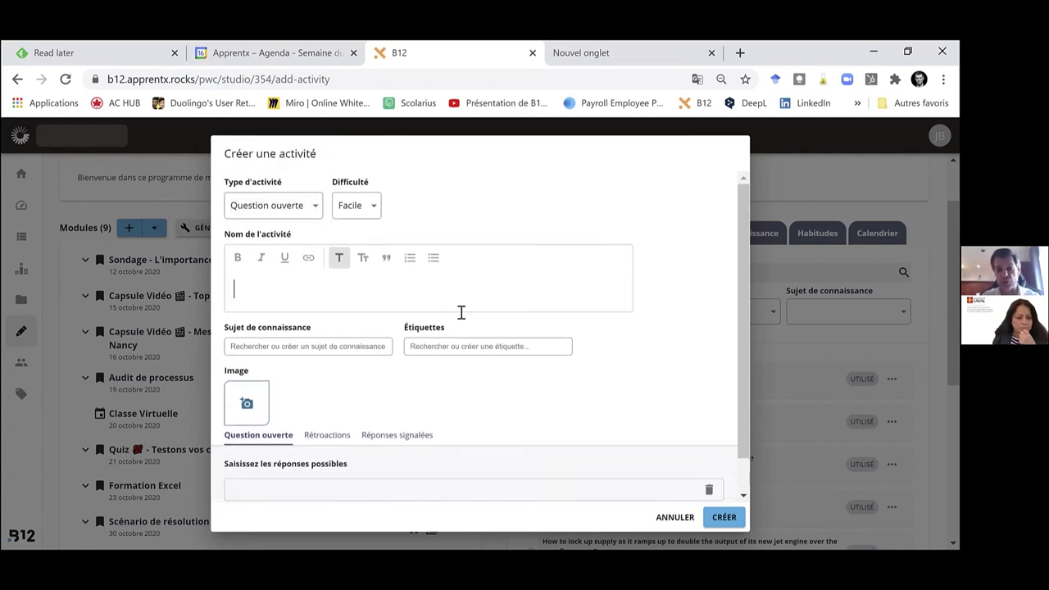
{"action": "type", "text": "xczxczx"}
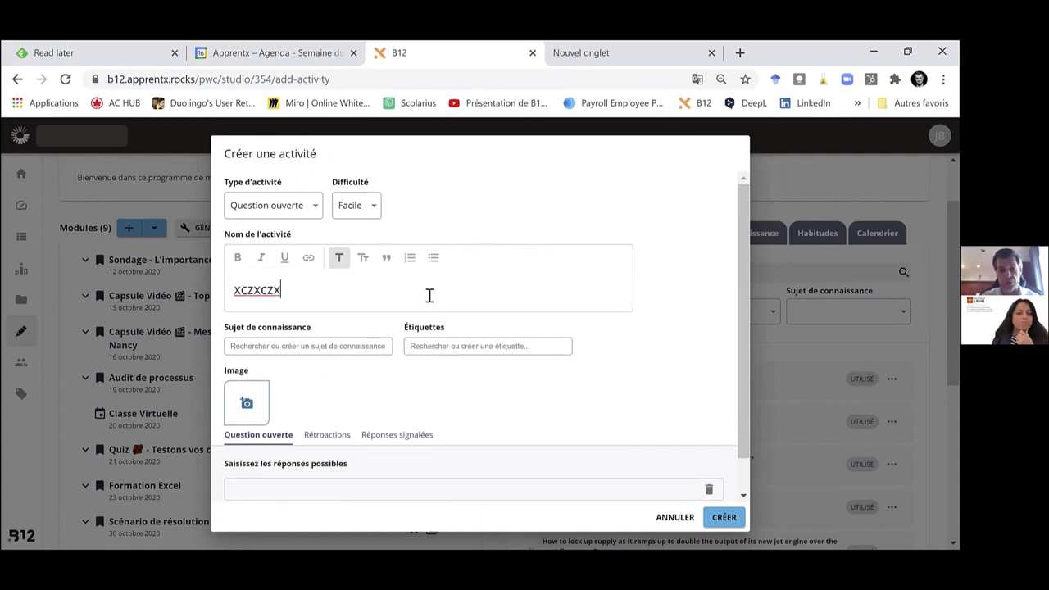
{"action": "key", "text": "shift+Left"}
{"action": "key", "text": "ctrl+a"}
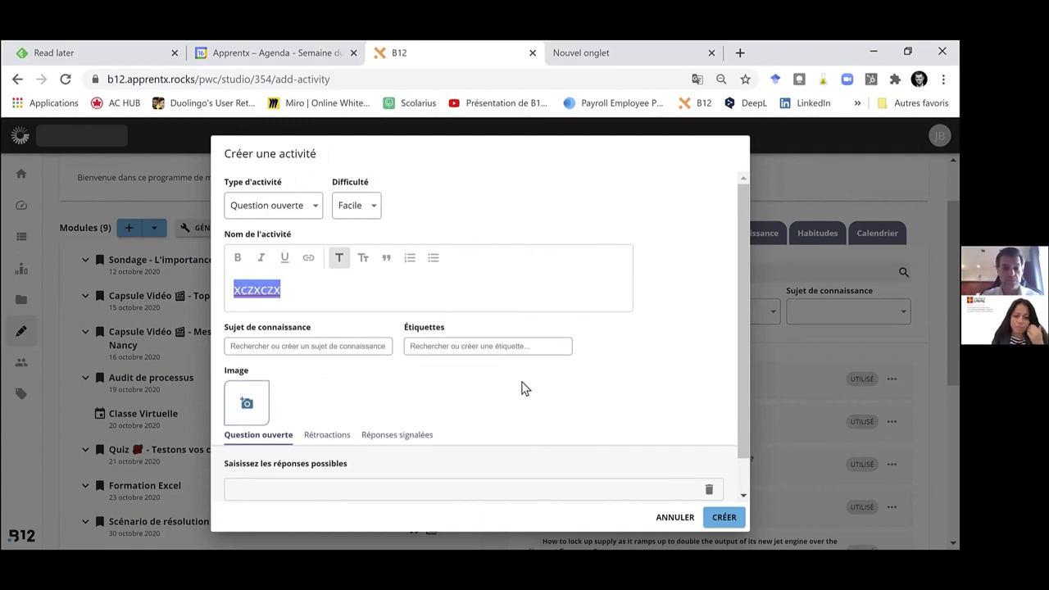
{"action": "key", "text": "BackSpace"}
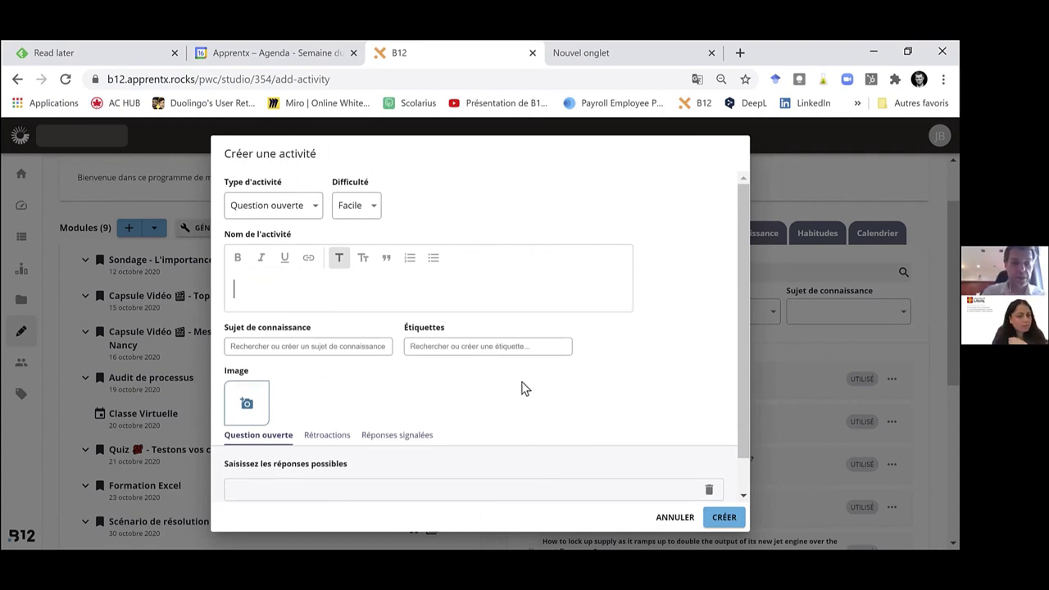
{"action": "type", "text": "Quel "}
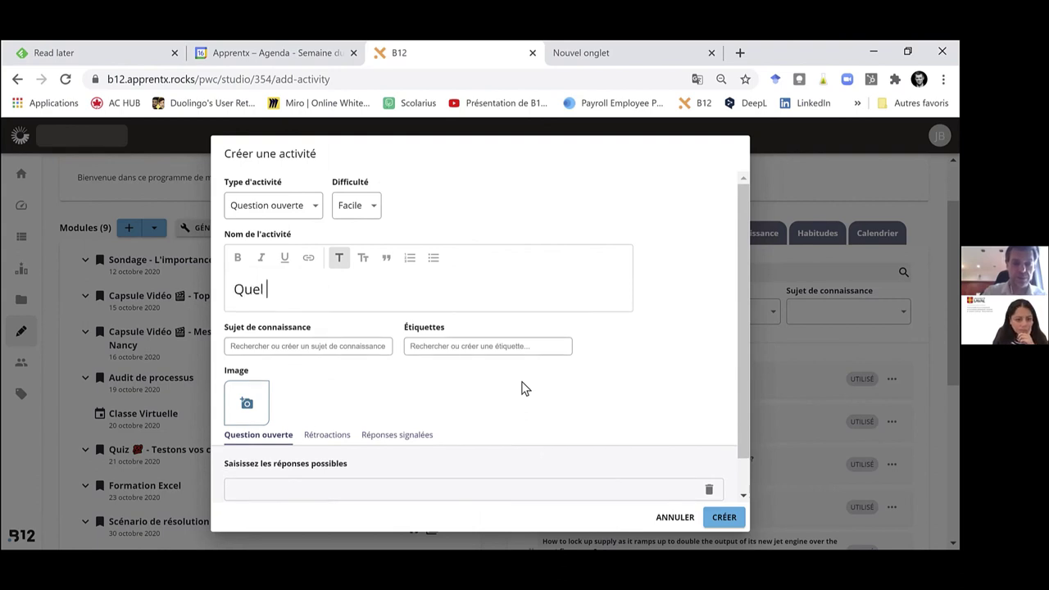
{"action": "type", "text": "est"}
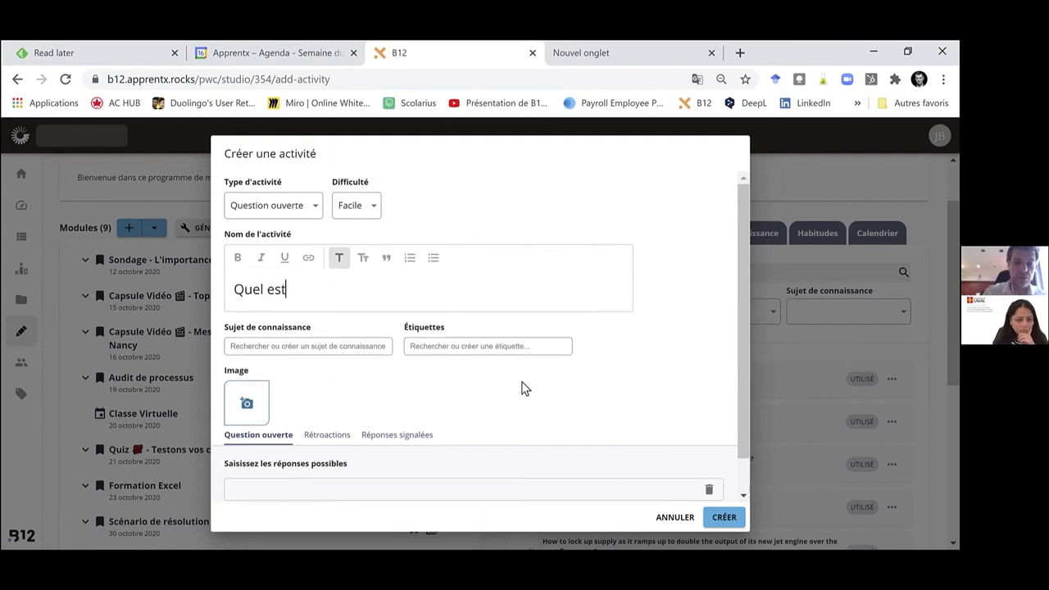
{"action": "type", "text": " mon nom ?"}
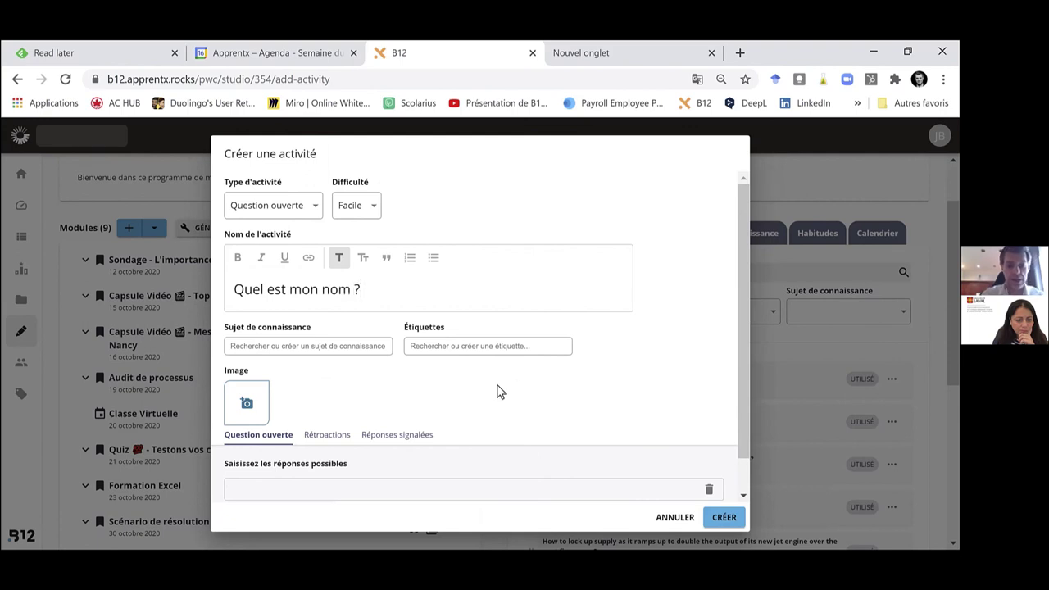
Open the Canva editor as the source for the activity's image and close it without adding a design
{"action": "scroll", "coordinate": [385, 363], "scroll_direction": "down", "scroll_amount": 1}
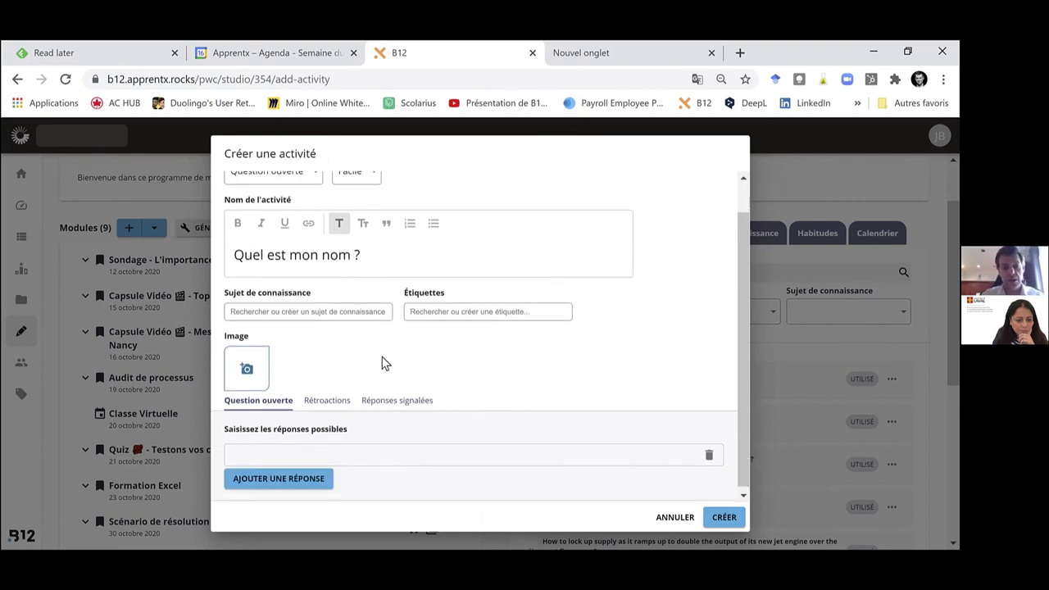
{"action": "left_click", "coordinate": [256, 375]}
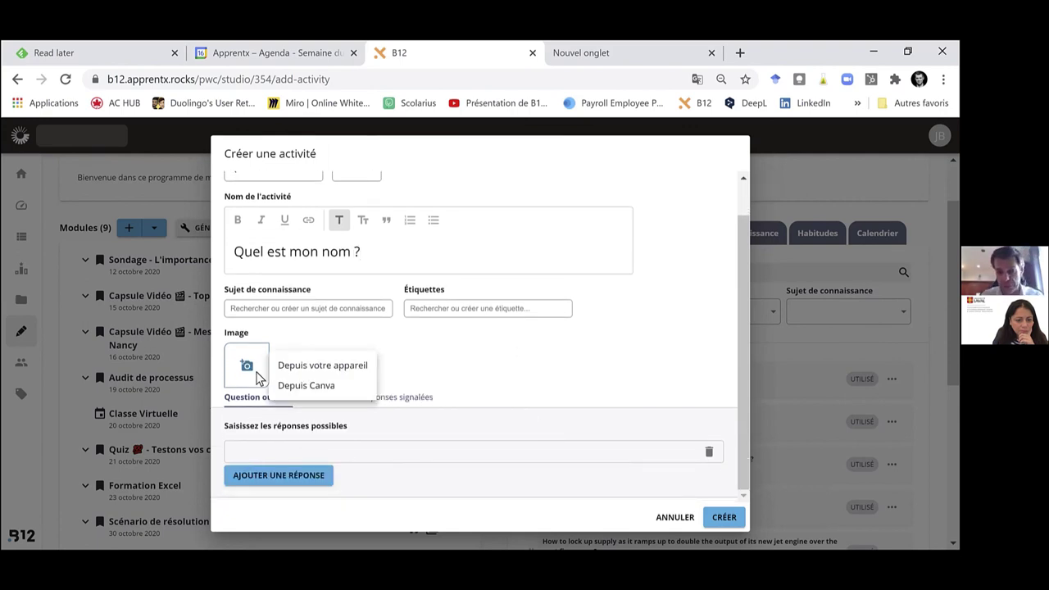
{"action": "left_click", "coordinate": [294, 388]}
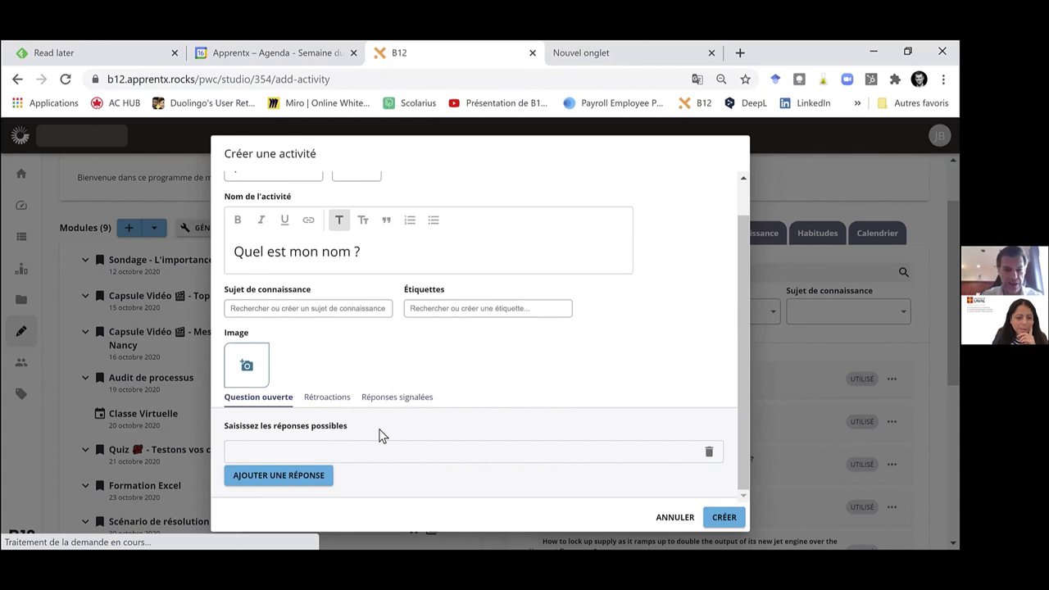
{"action": "left_click", "coordinate": [311, 443]}
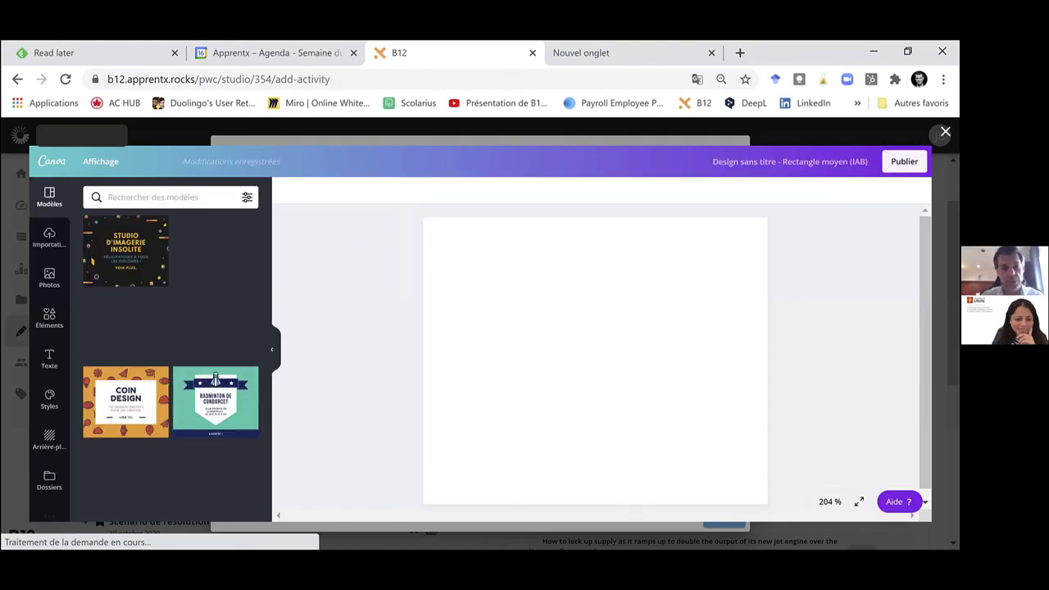
{"action": "key", "text": "Escape"}
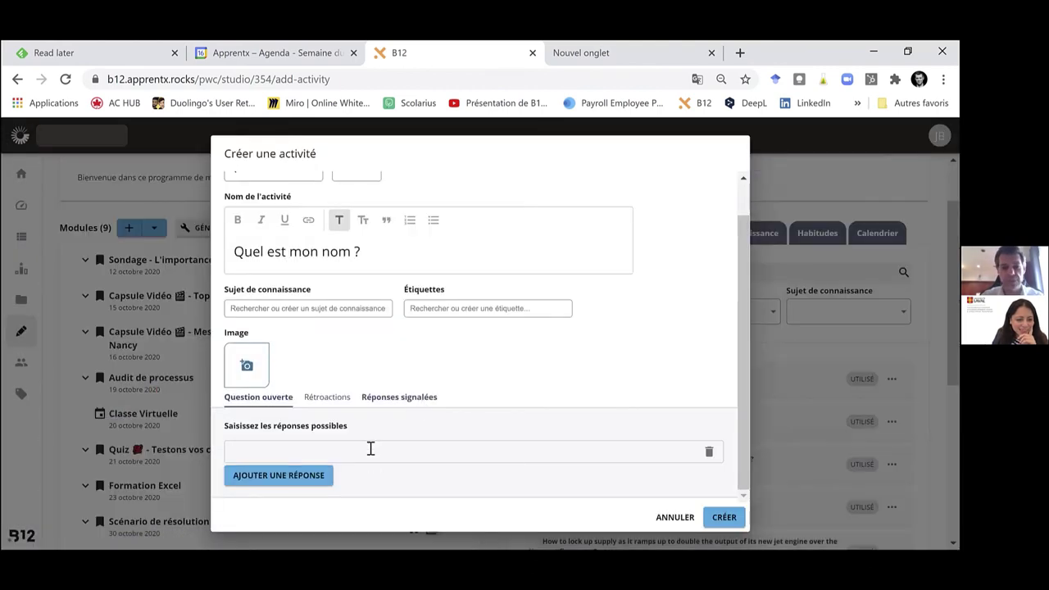
Enter the presenter's first name as the possible answer to the open question
{"action": "left_click", "coordinate": [370, 449]}
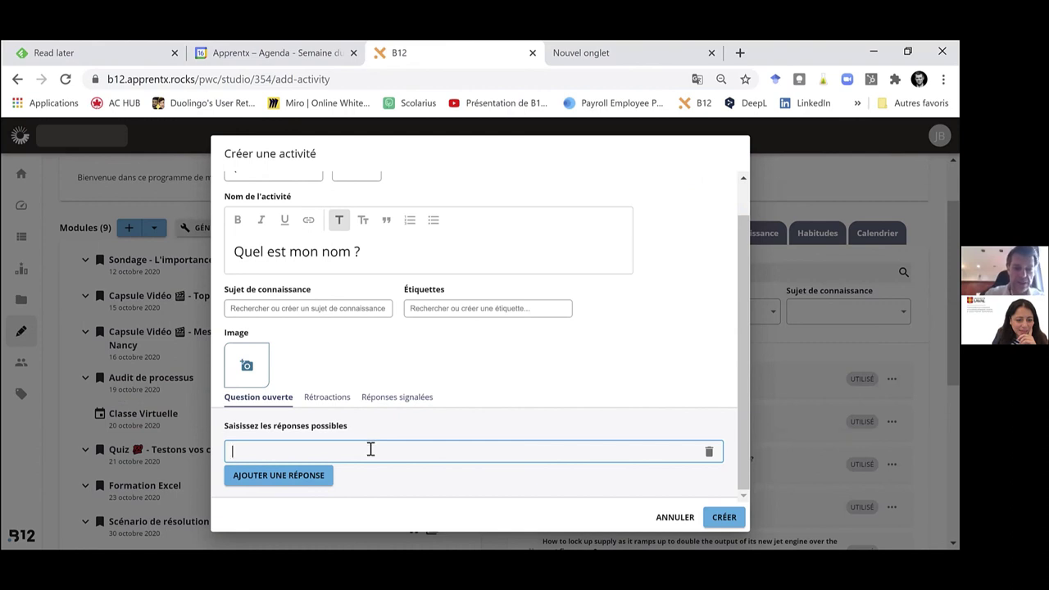
{"action": "type", "text": "Jean"}
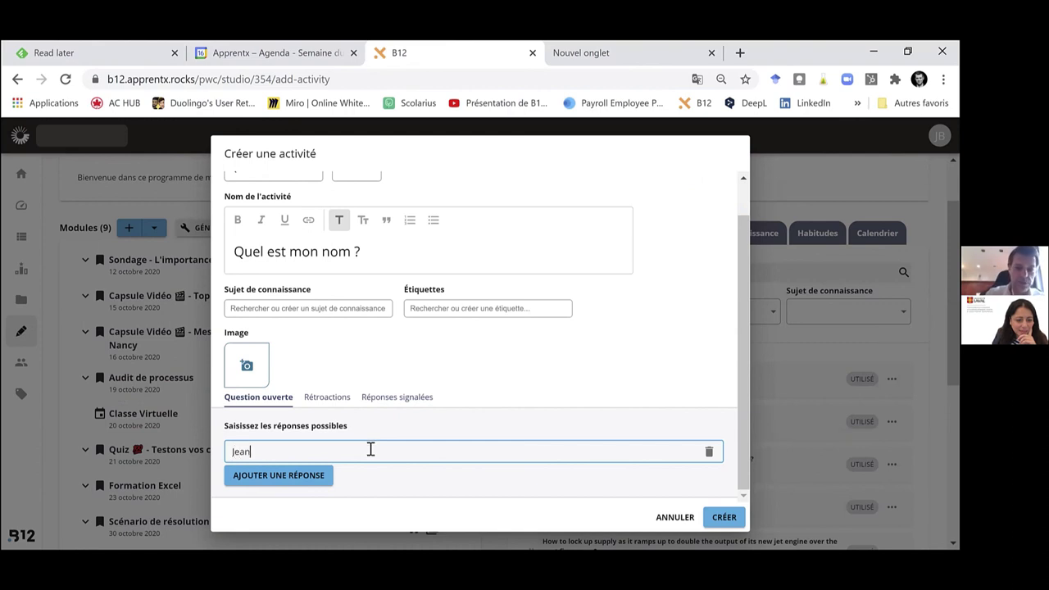
{"action": "type", "text": "-Philippe"}
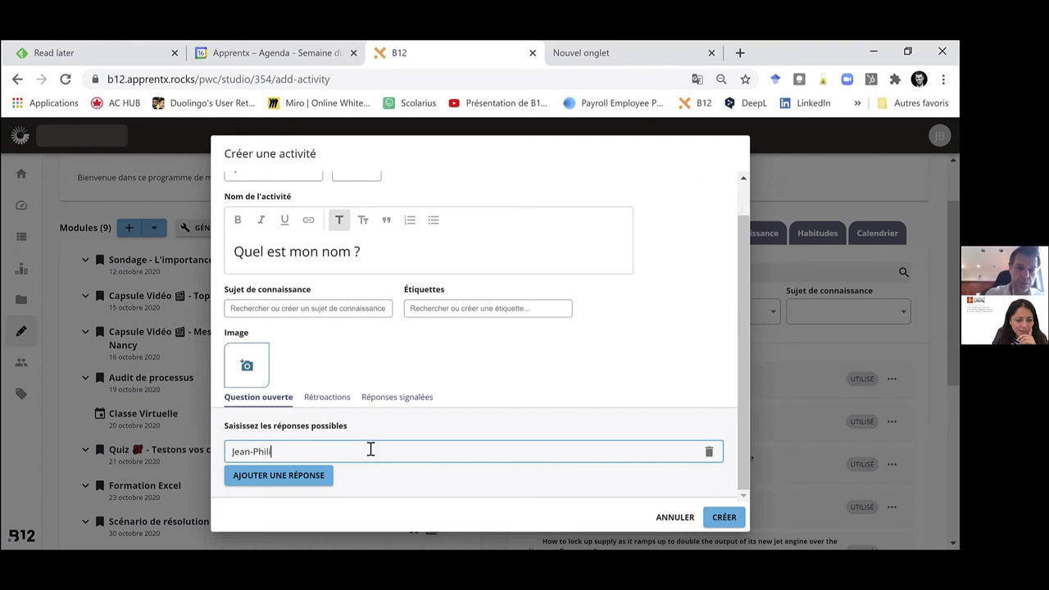
Enter "asdadas" as the feedback for a correct answer and "sadad" as the feedback for a wrong answer
{"action": "left_click", "coordinate": [332, 397]}
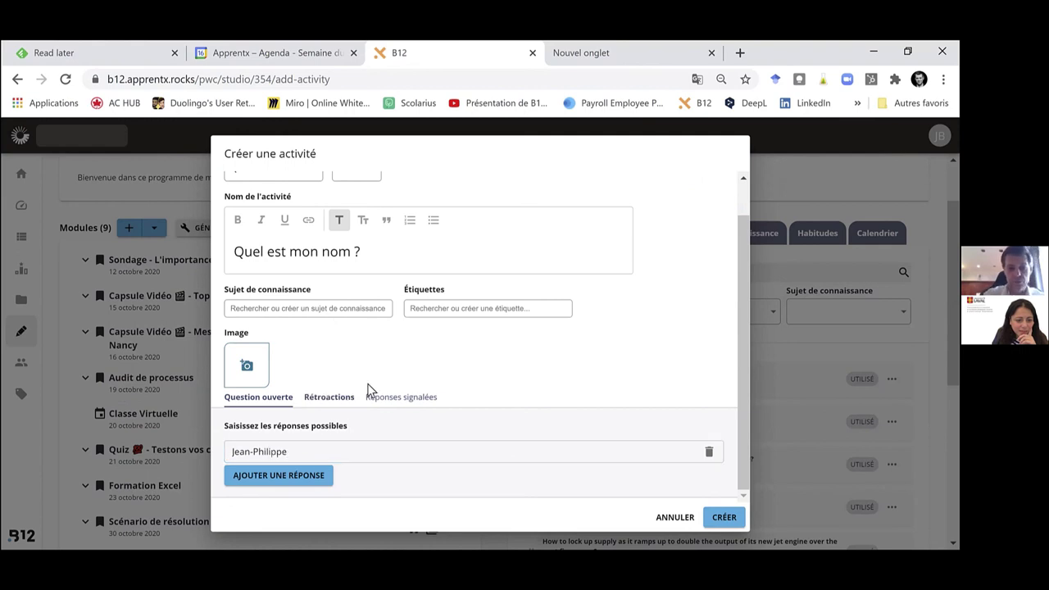
{"action": "left_click", "coordinate": [354, 480]}
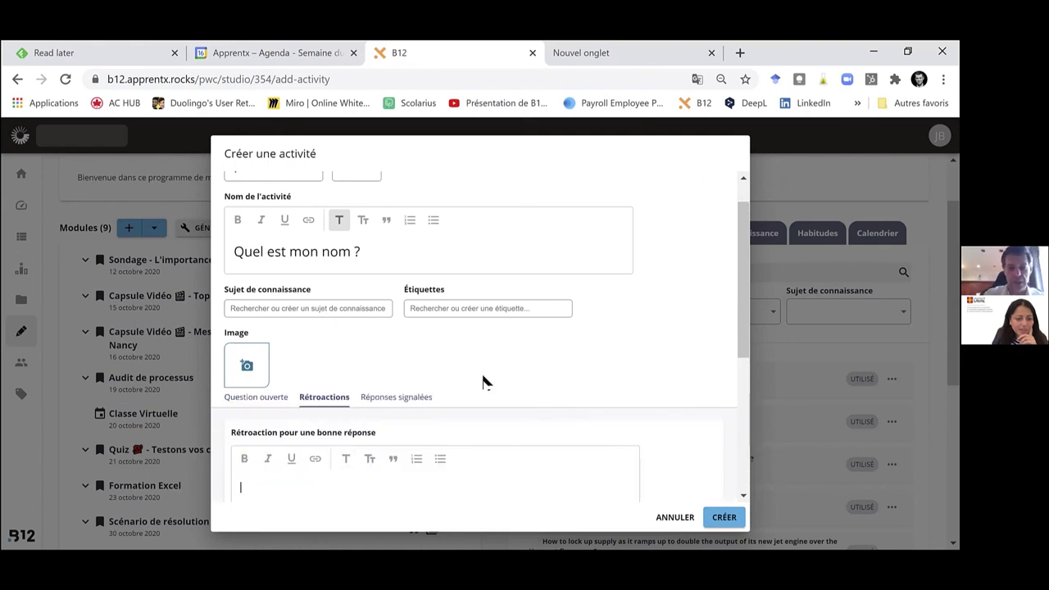
{"action": "scroll", "coordinate": [295, 416], "scroll_direction": "down", "scroll_amount": 2}
{"action": "type", "text": "asdadas"}
{"action": "scroll", "coordinate": [304, 432], "scroll_direction": "down", "scroll_amount": 2}
{"action": "left_click", "coordinate": [302, 381]}
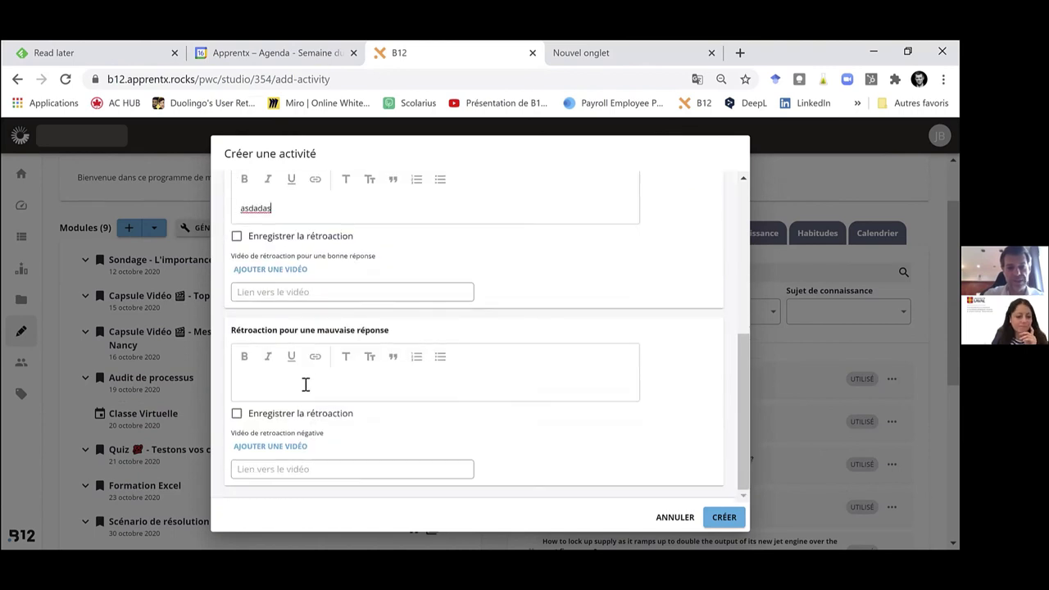
{"action": "type", "text": "sadad"}
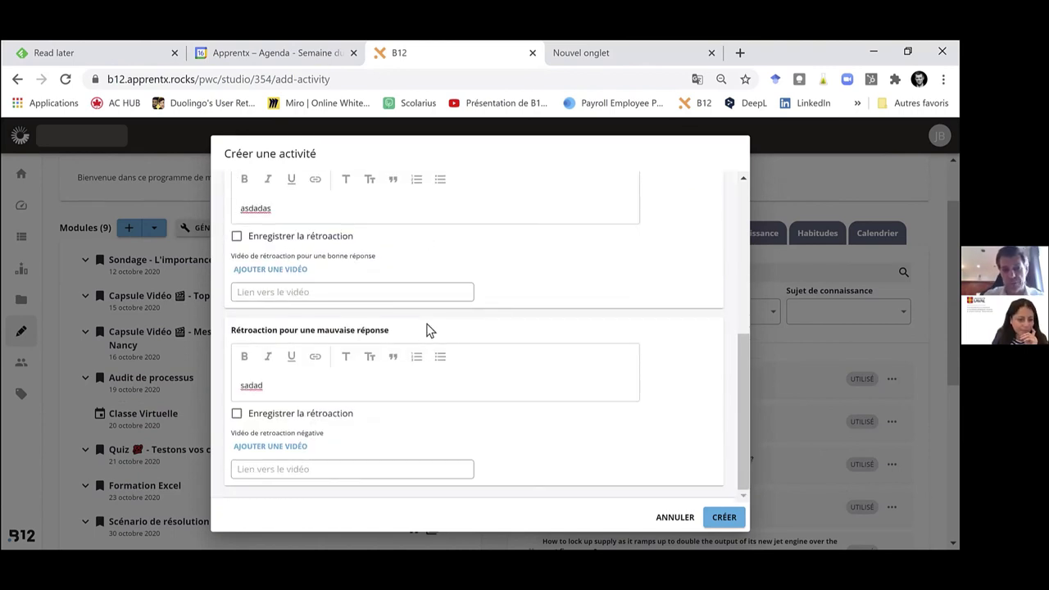
Create the open-question activity with the entered answer and feedback
{"action": "scroll", "coordinate": [426, 331], "scroll_direction": "up", "scroll_amount": 3}
{"action": "scroll", "coordinate": [426, 330], "scroll_direction": "up", "scroll_amount": 1}
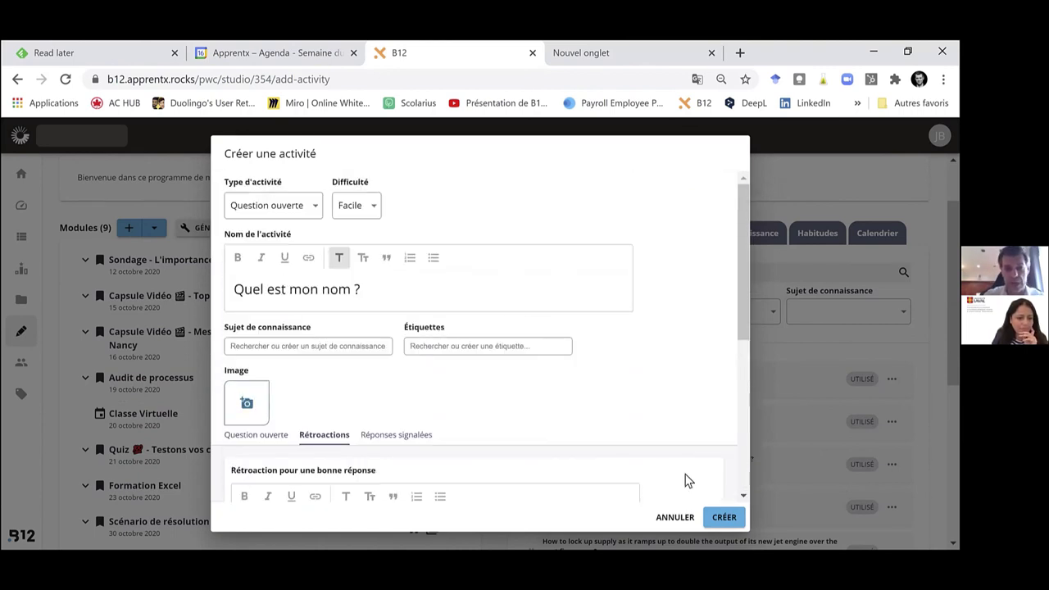
{"action": "left_click", "coordinate": [725, 518]}
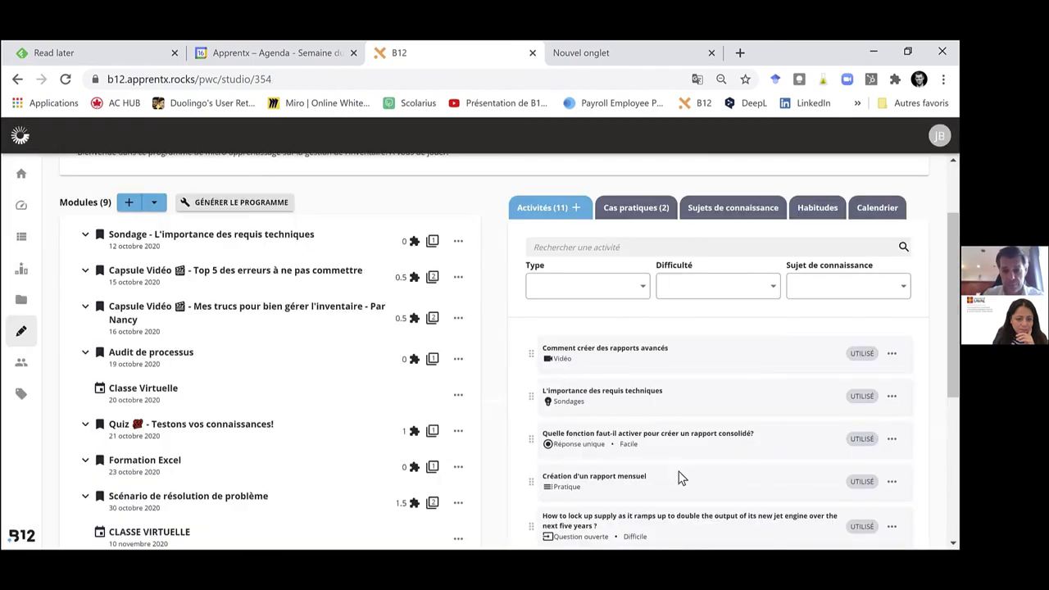
Find the activity "Quel est mon nom ?" on the second page of the activity list and open its answer test
{"action": "scroll", "coordinate": [672, 483], "scroll_direction": "down", "scroll_amount": 4}
{"action": "scroll", "coordinate": [672, 483], "scroll_direction": "down", "scroll_amount": 1}
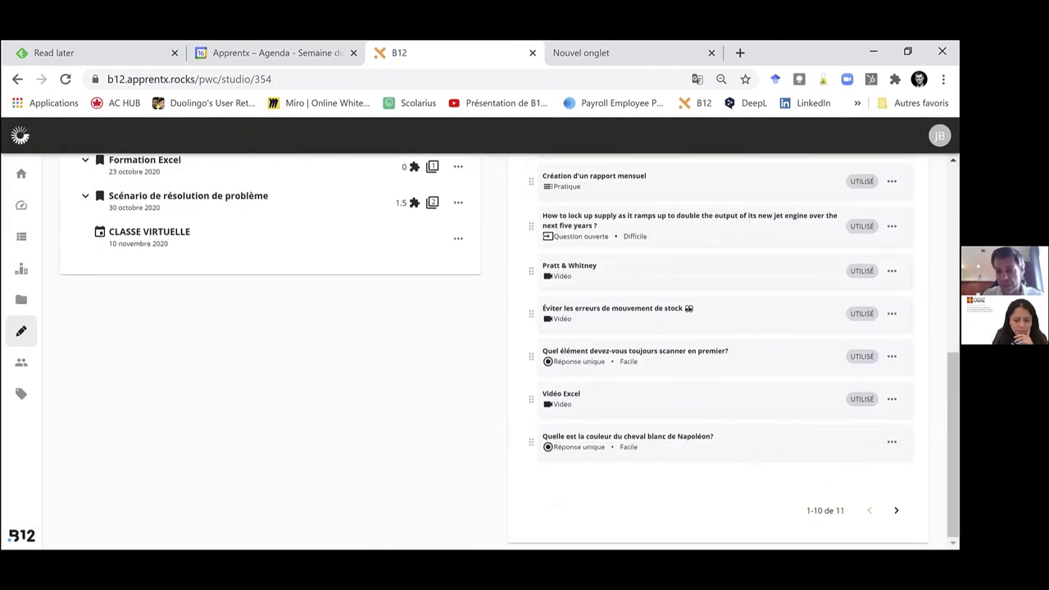
{"action": "left_click", "coordinate": [892, 442]}
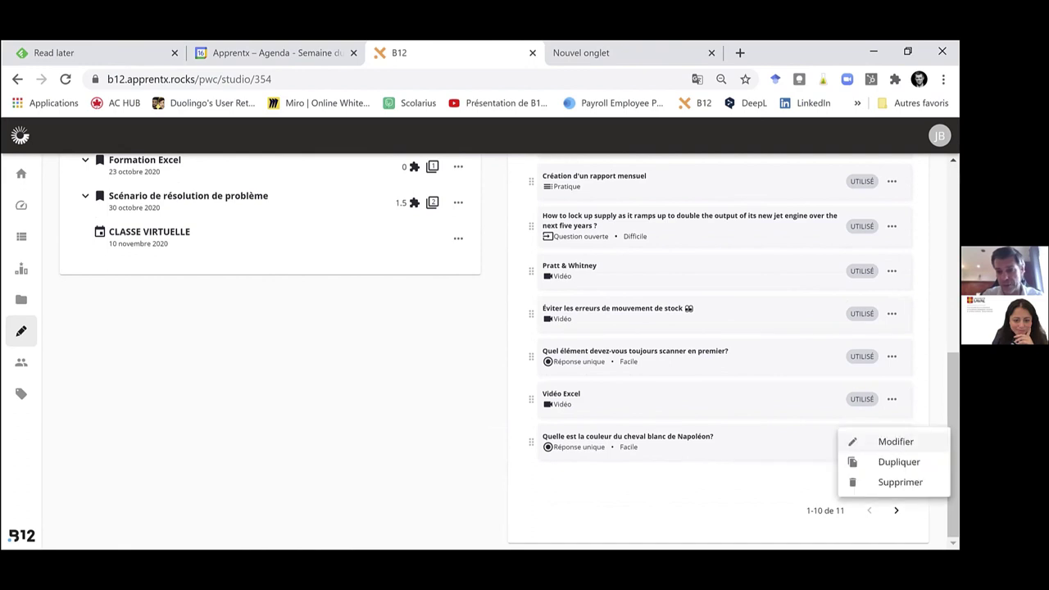
{"action": "left_click", "coordinate": [627, 452]}
{"action": "left_click", "coordinate": [896, 509]}
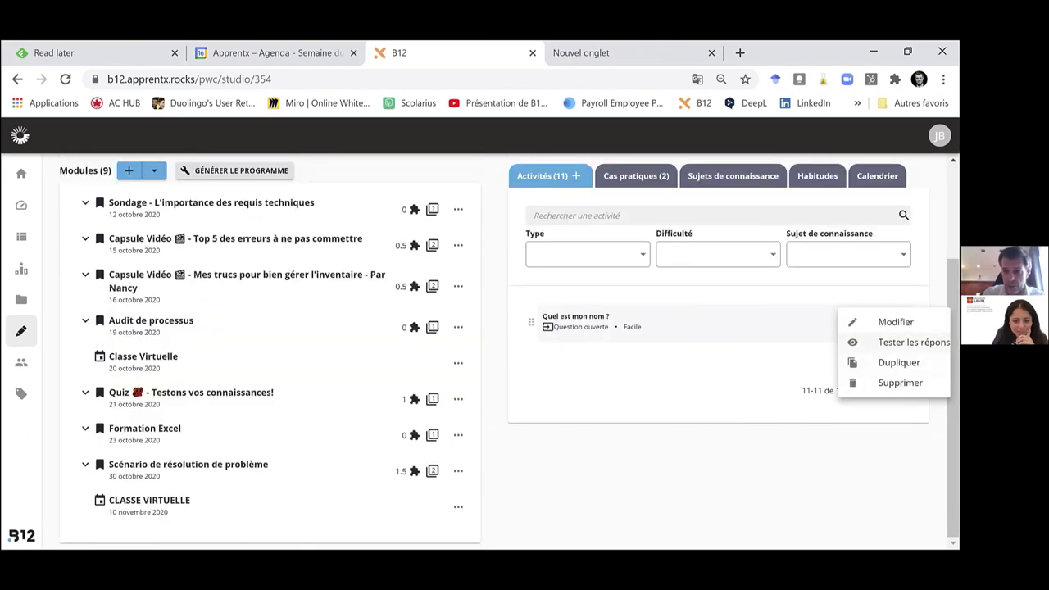
{"action": "left_click", "coordinate": [902, 342]}
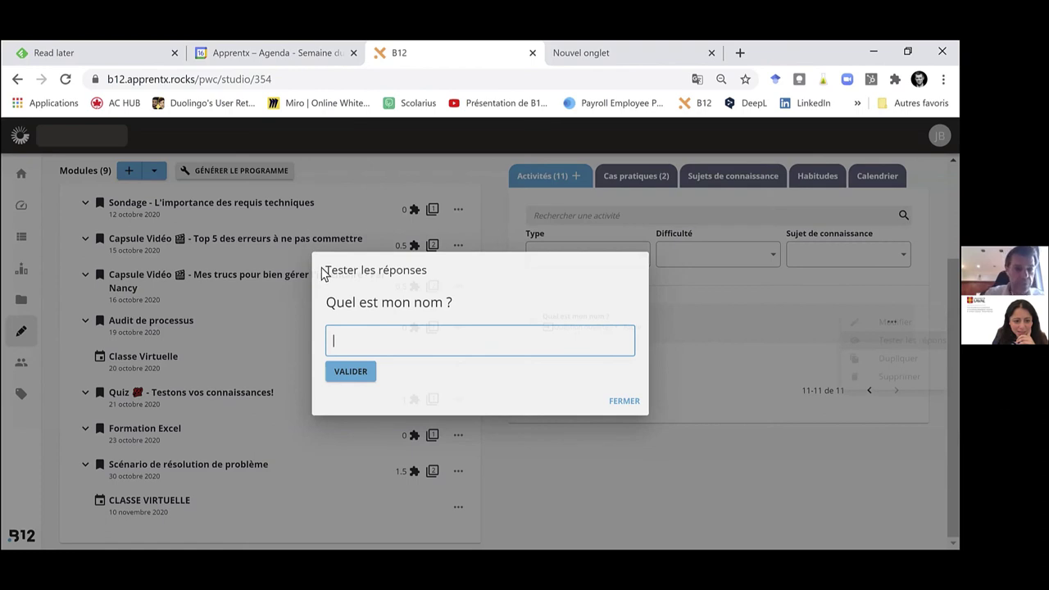
Test the presenter's full first name in lowercase, with a space instead of the hyphen, as an answer
{"action": "type", "text": "jea"}
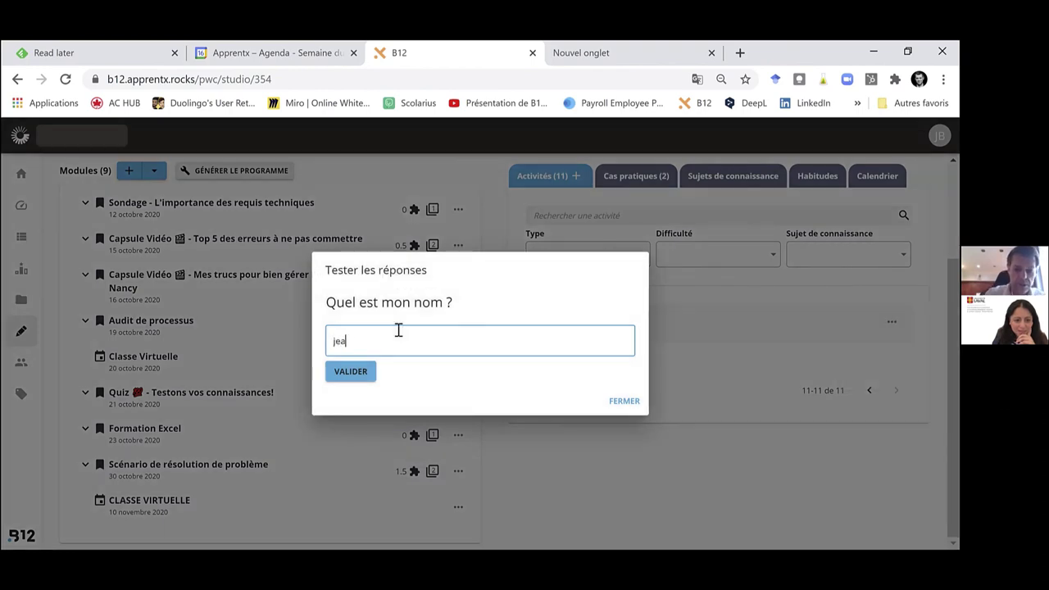
{"action": "type", "text": "n pjä"}
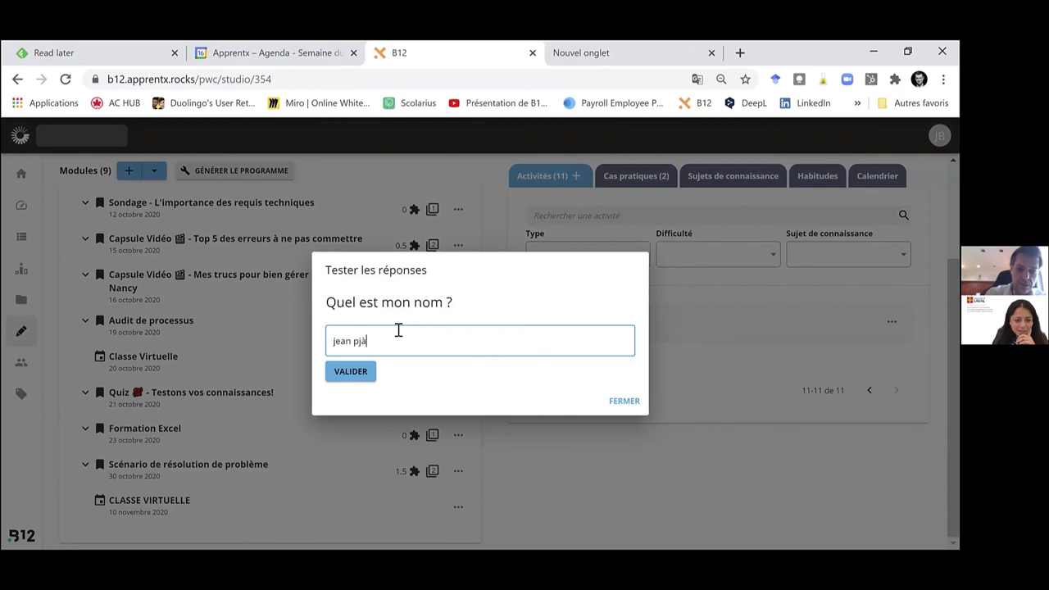
{"action": "key", "text": "BackSpace"}
{"action": "key", "text": "BackSpace"}
{"action": "type", "text": "hilippe"}
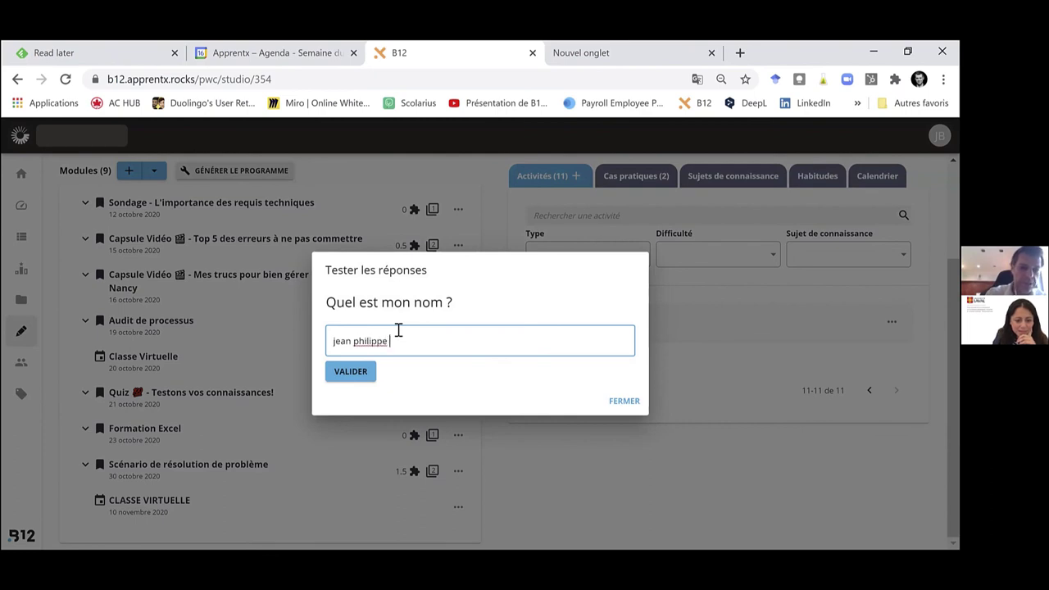
{"action": "left_click", "coordinate": [359, 373]}
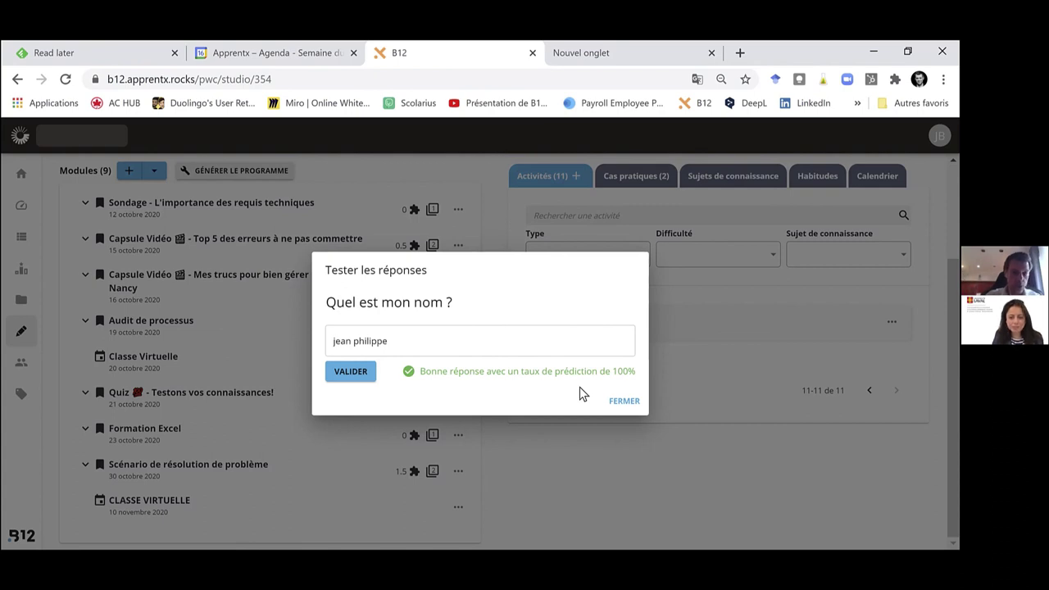
Test only the first part of the presenter's first name as an answer and close the answer test
{"action": "left_click_drag", "start_coordinate": [417, 339], "coordinate": [358, 344]}
{"action": "key", "text": "BackSpace"}
{"action": "key", "text": "BackSpace"}
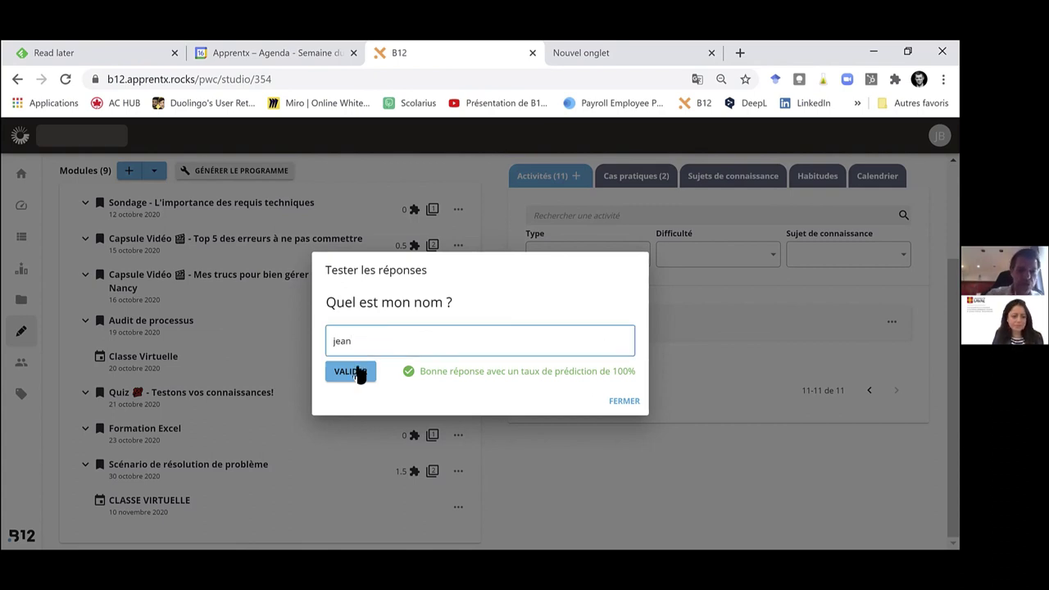
{"action": "left_click", "coordinate": [357, 371]}
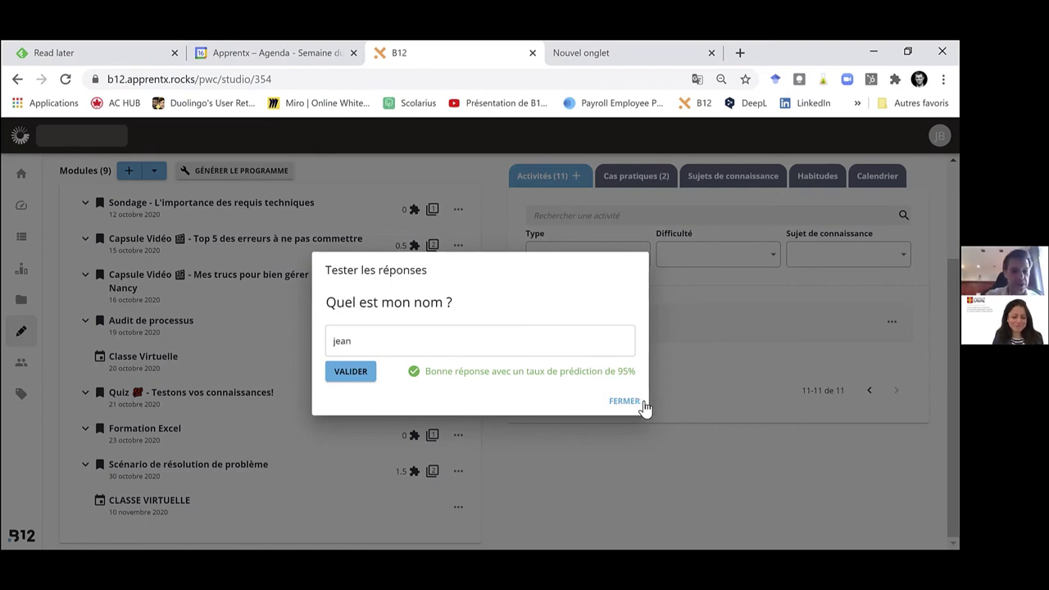
{"action": "left_click", "coordinate": [624, 400]}
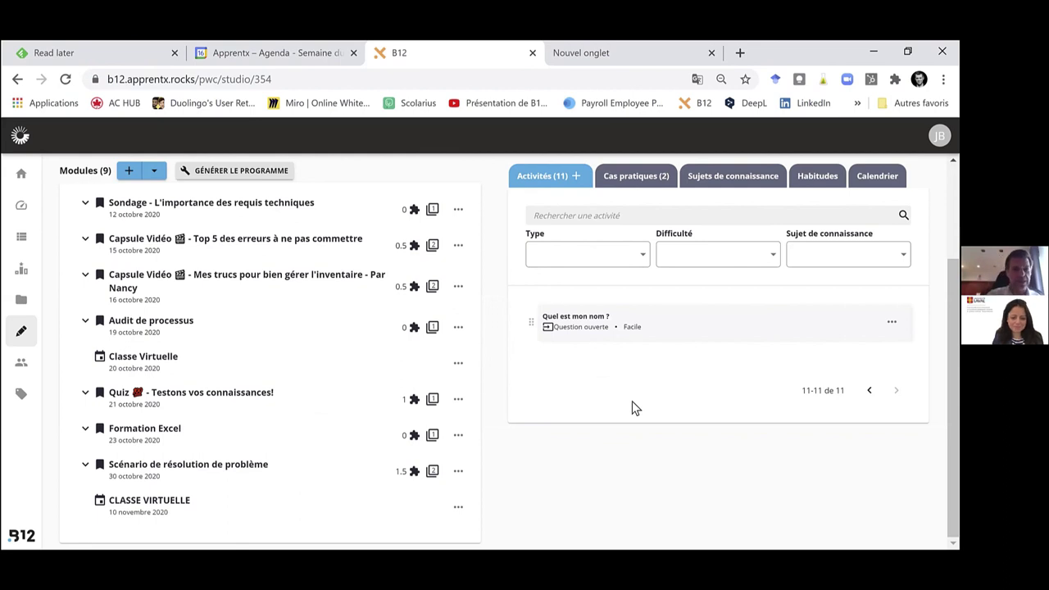
Delete the activity "Quel est mon nom ?" from the programme
{"action": "scroll", "coordinate": [632, 407], "scroll_direction": "up", "scroll_amount": 3}
{"action": "scroll", "coordinate": [575, 298], "scroll_direction": "down", "scroll_amount": 3}
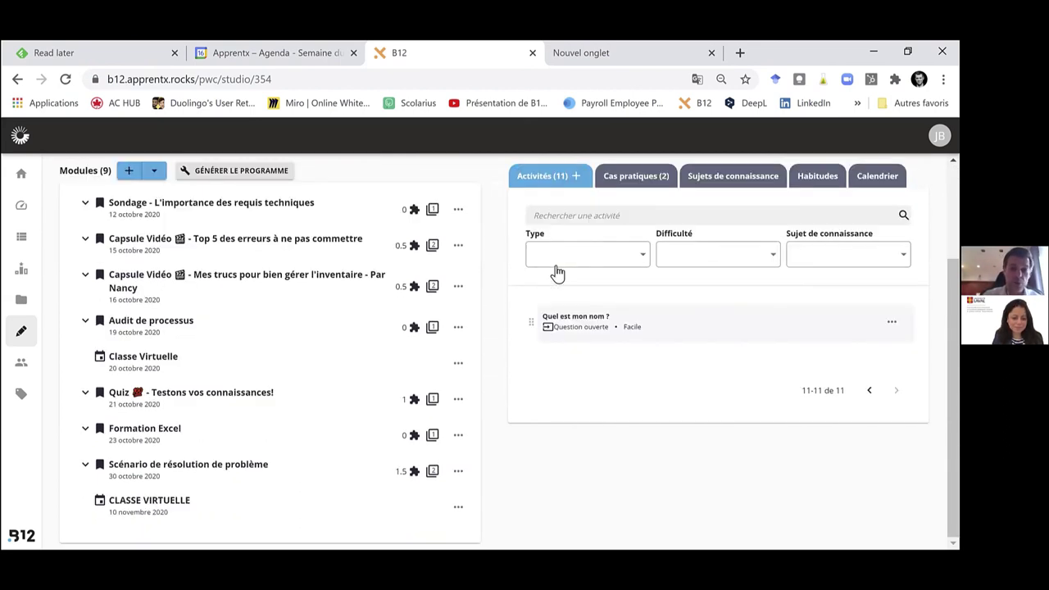
{"action": "left_click", "coordinate": [891, 321]}
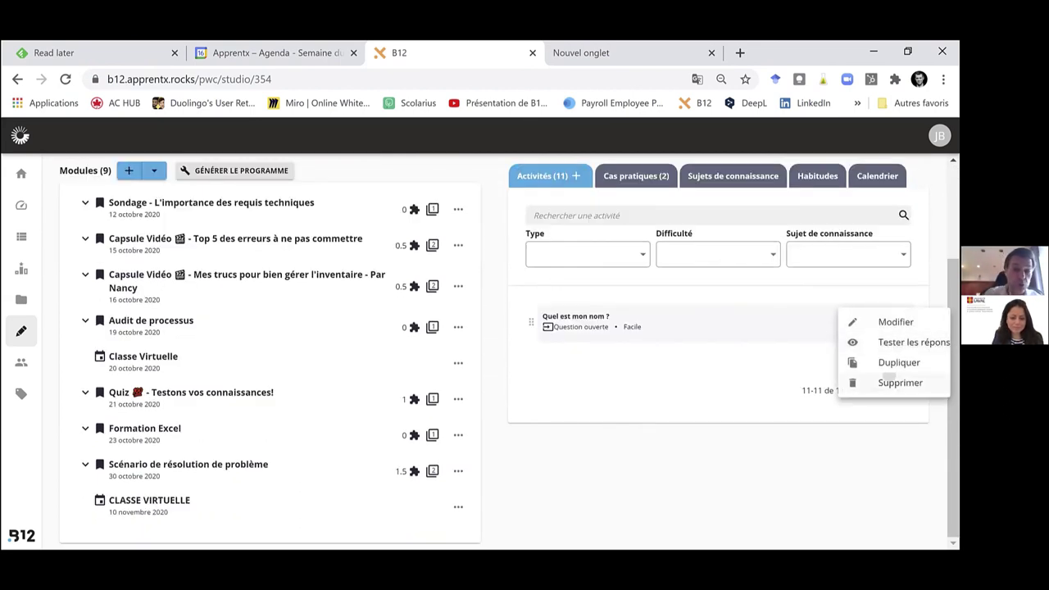
{"action": "left_click", "coordinate": [893, 382]}
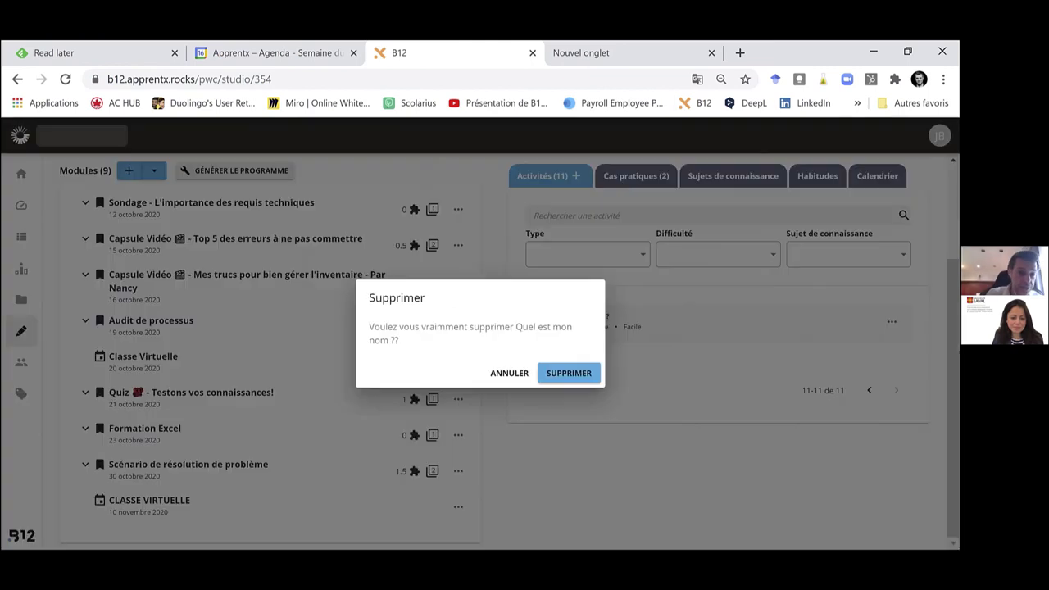
{"action": "left_click", "coordinate": [568, 373]}
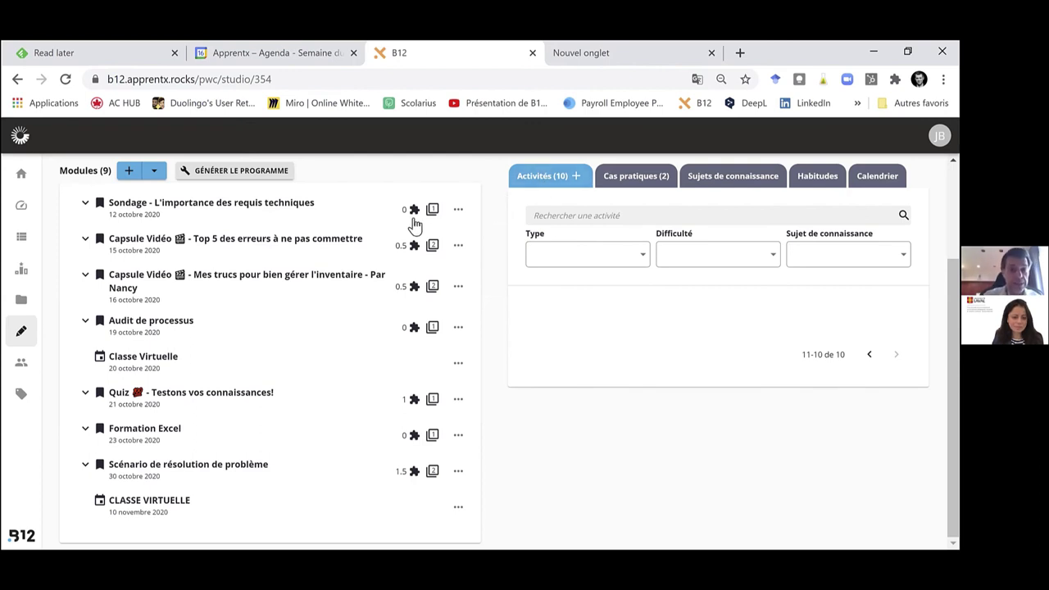
Return to the first page of the activity list and look through the programme's activities and modules
{"action": "scroll", "coordinate": [849, 382], "scroll_direction": "up", "scroll_amount": 1}
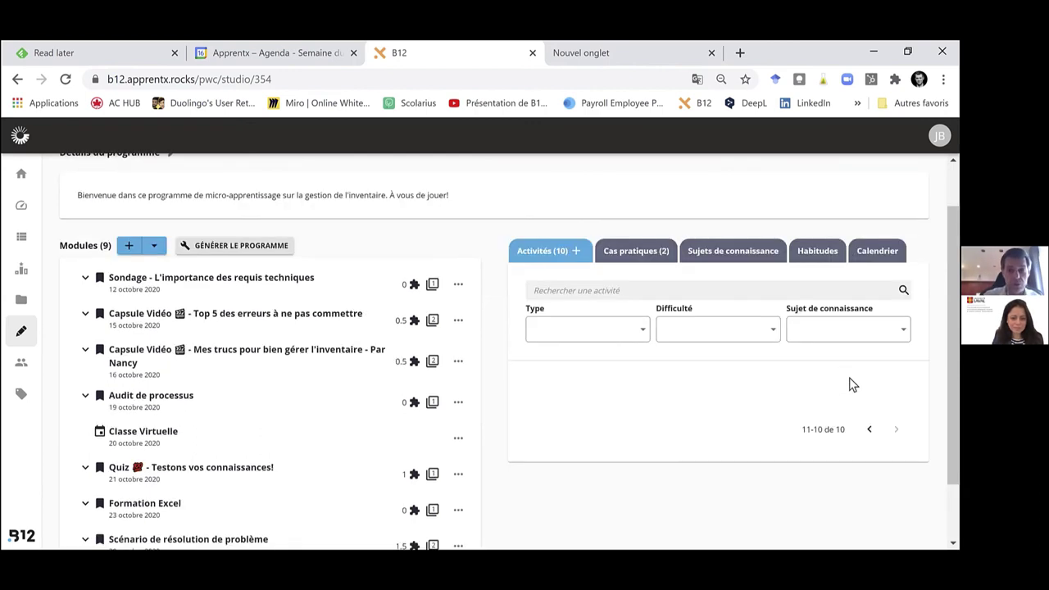
{"action": "scroll", "coordinate": [850, 382], "scroll_direction": "down", "scroll_amount": 1}
{"action": "left_click", "coordinate": [869, 354]}
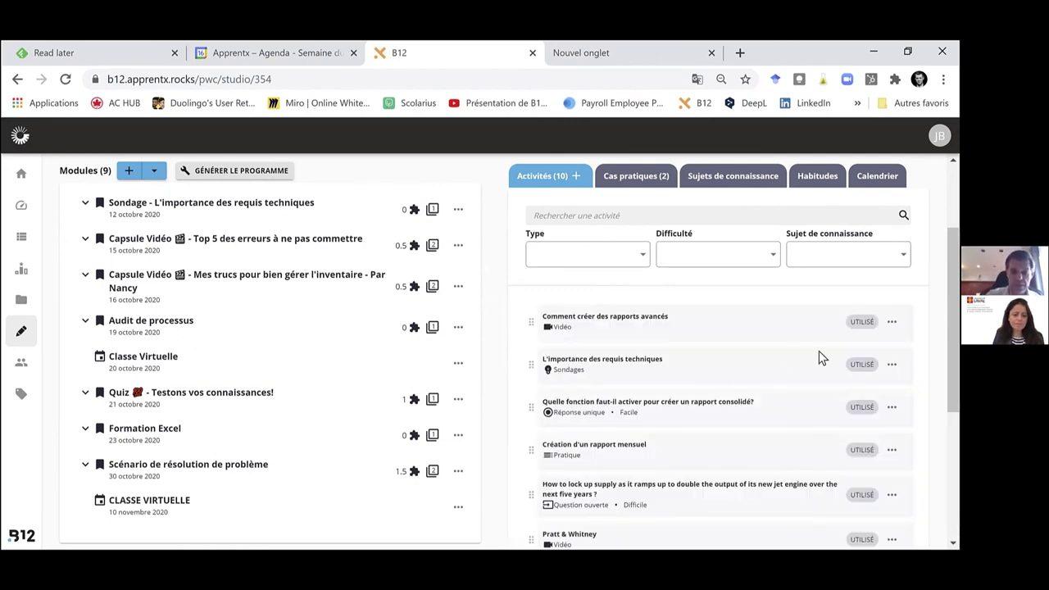
{"action": "scroll", "coordinate": [820, 358], "scroll_direction": "down", "scroll_amount": 3}
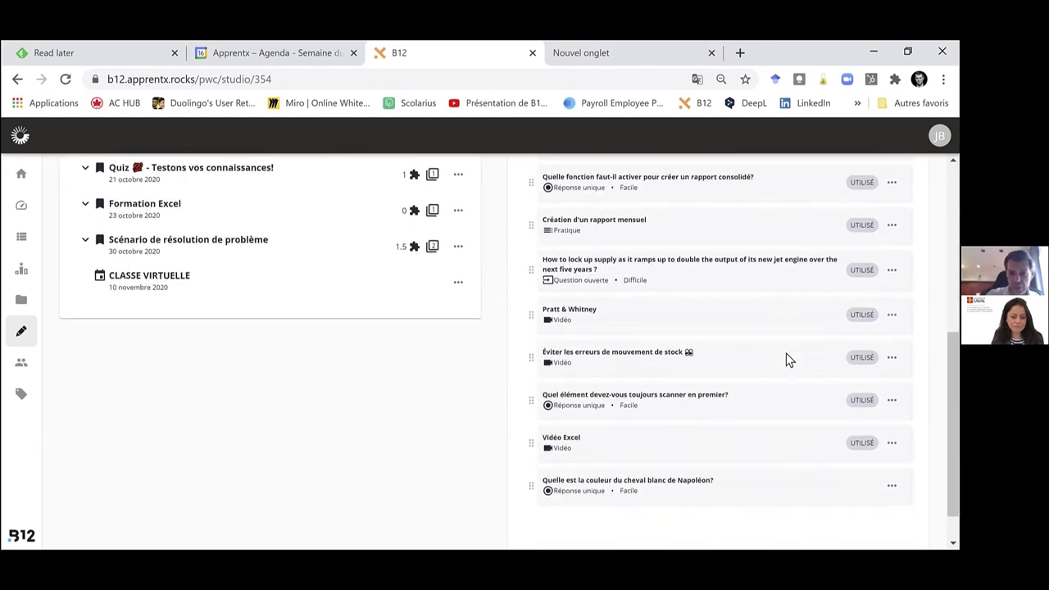
{"action": "scroll", "coordinate": [786, 359], "scroll_direction": "up", "scroll_amount": 5}
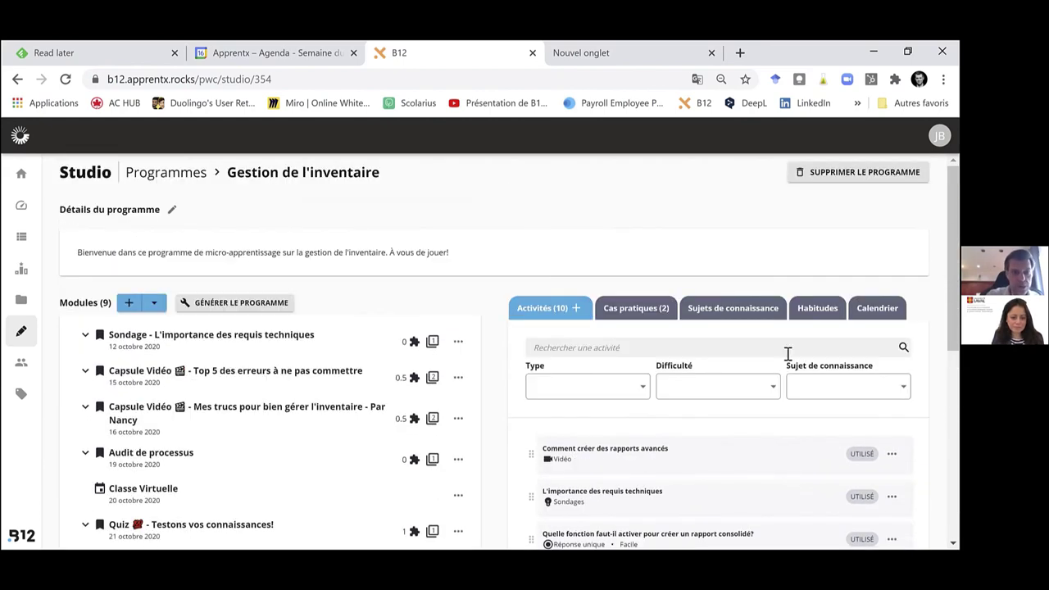
{"action": "scroll", "coordinate": [786, 377], "scroll_direction": "down", "scroll_amount": 2}
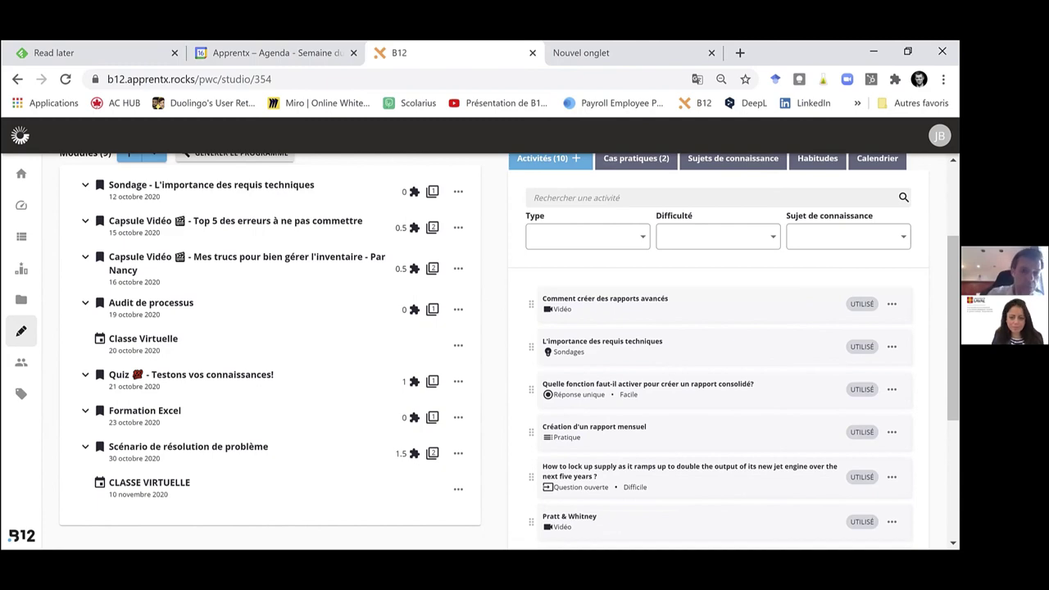
{"action": "scroll", "coordinate": [567, 262], "scroll_direction": "up", "scroll_amount": 2}
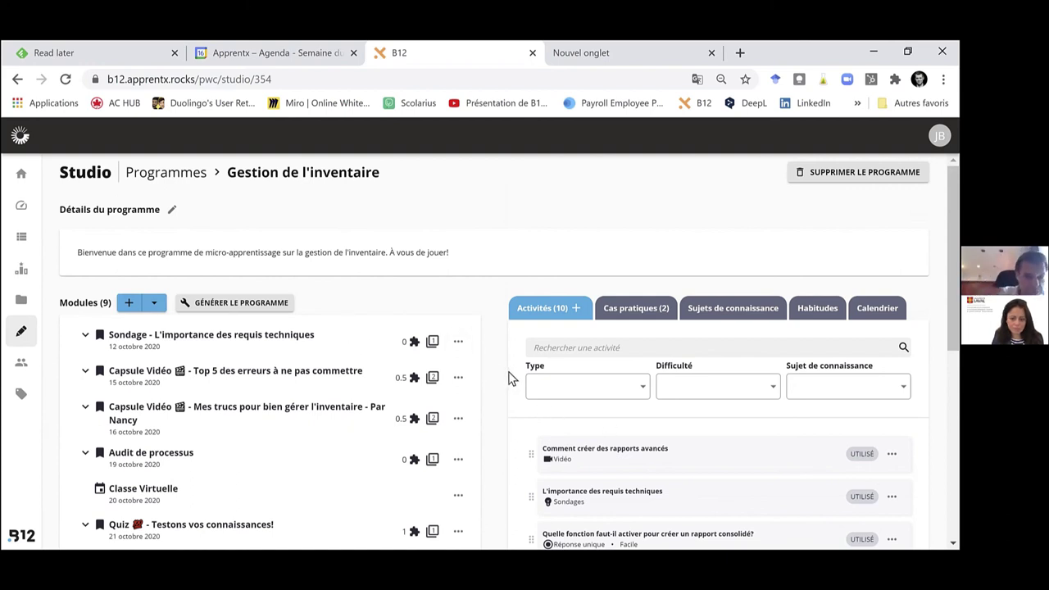
Examine the difficulty levels offered for a new activity and cancel without creating it
{"action": "left_click", "coordinate": [581, 312]}
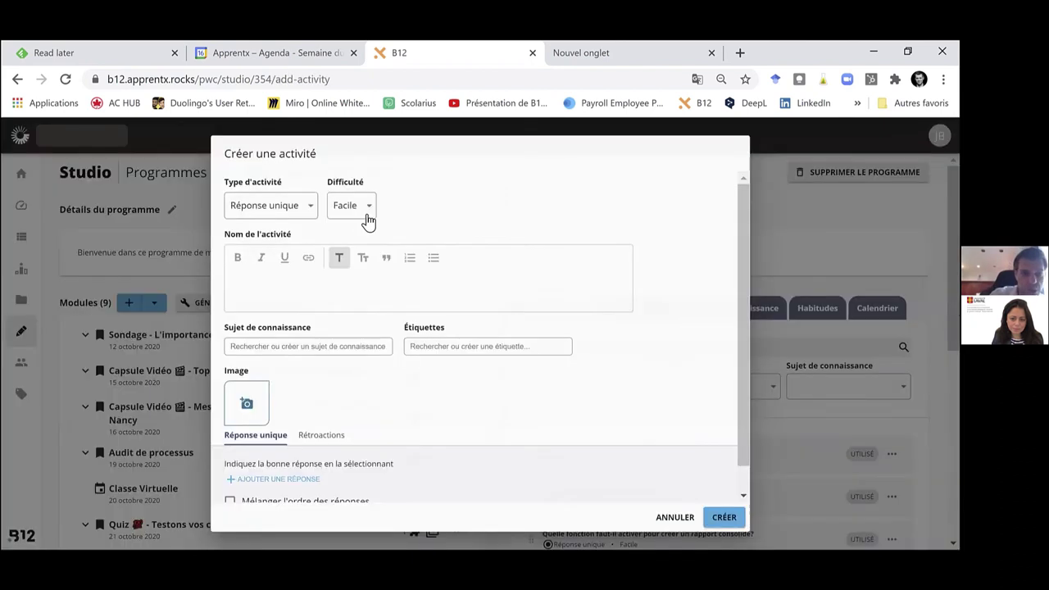
{"action": "left_click", "coordinate": [367, 208]}
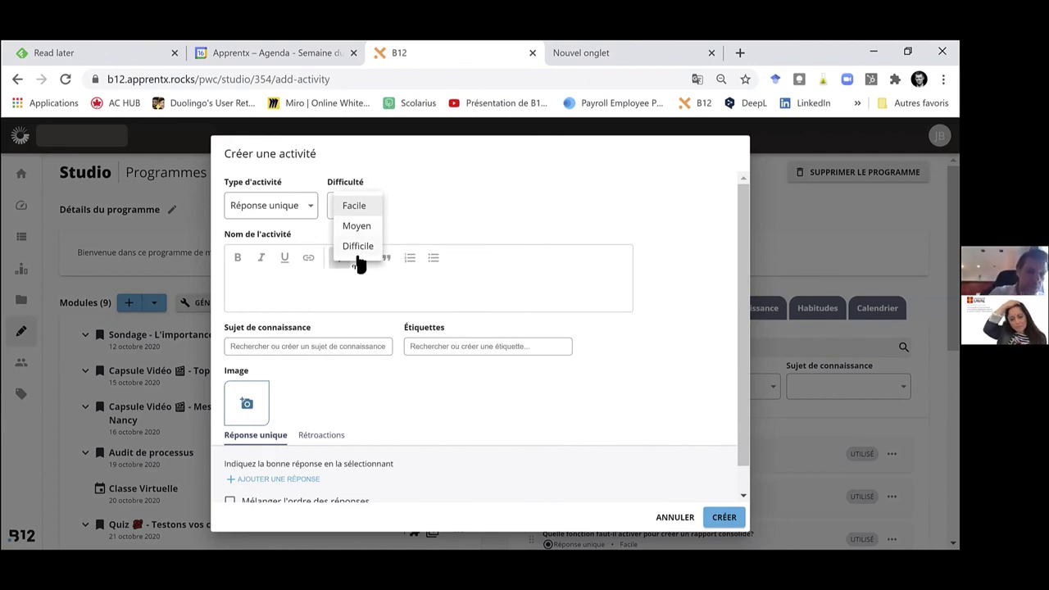
{"action": "left_click", "coordinate": [682, 518]}
{"action": "left_click", "coordinate": [683, 518]}
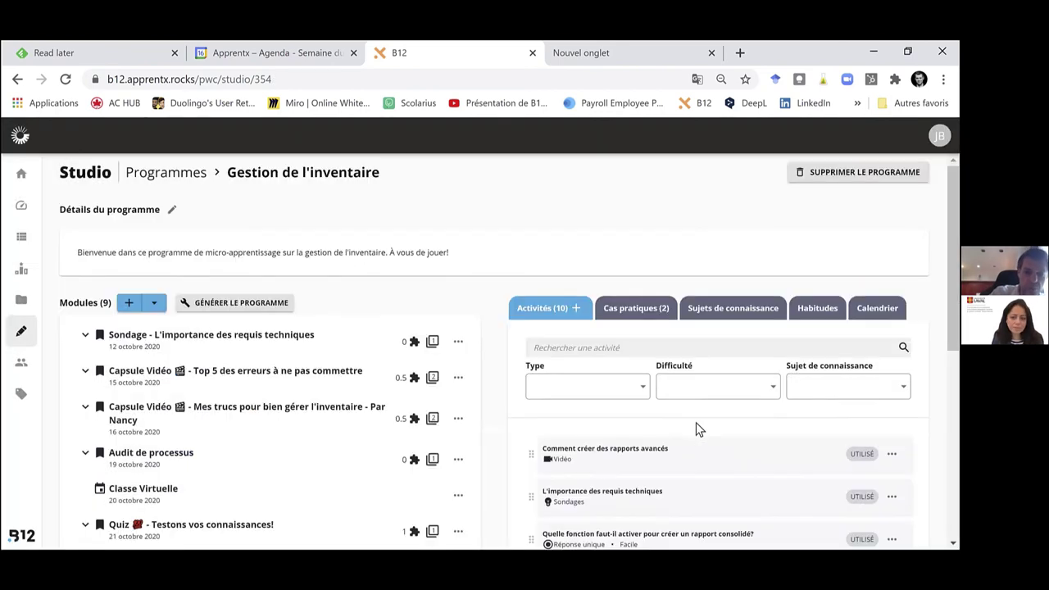
Show the programme's calendar
{"action": "scroll", "coordinate": [696, 422], "scroll_direction": "down", "scroll_amount": 2}
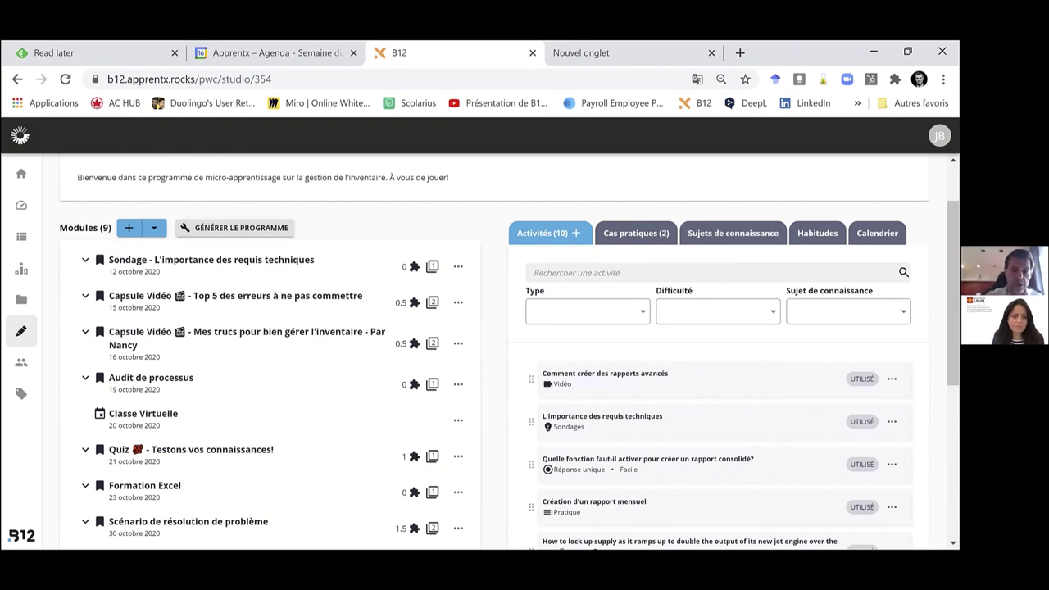
{"action": "left_click", "coordinate": [876, 233]}
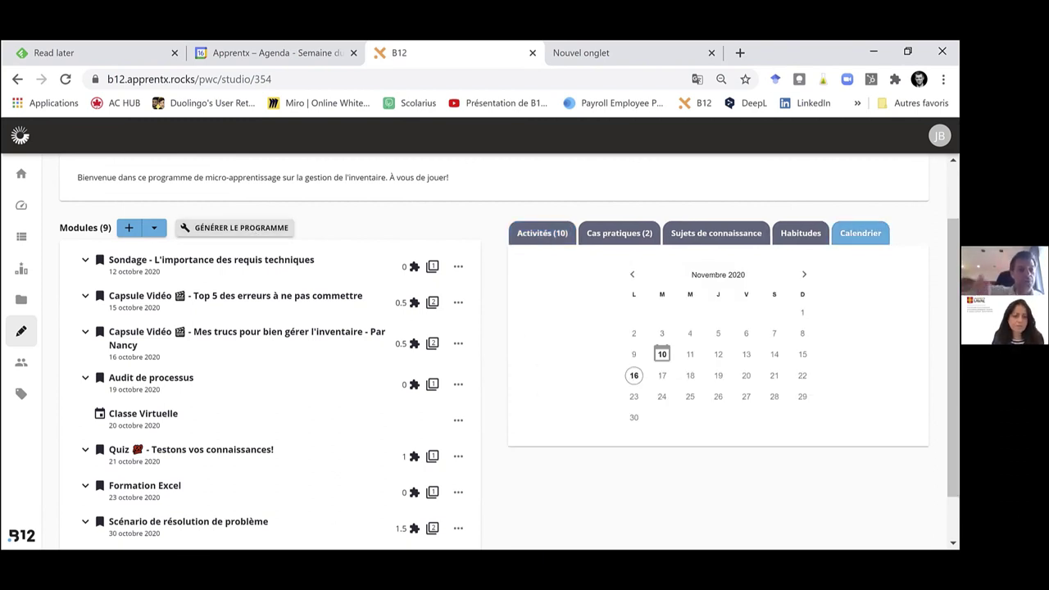